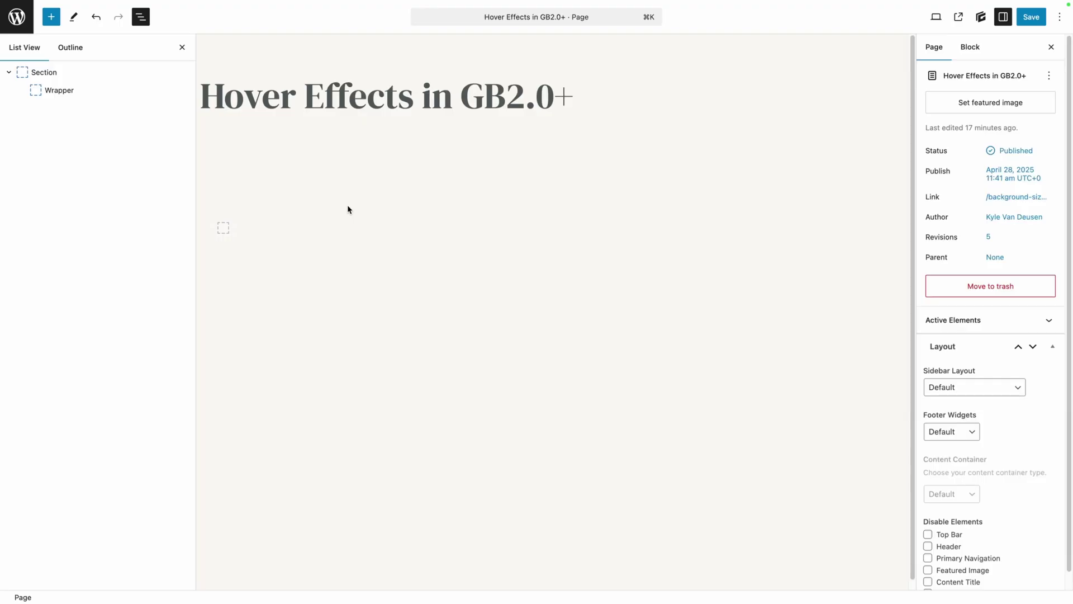
# Add a new Container block inside the Section's Wrapper
pyautogui.click(66, 71)
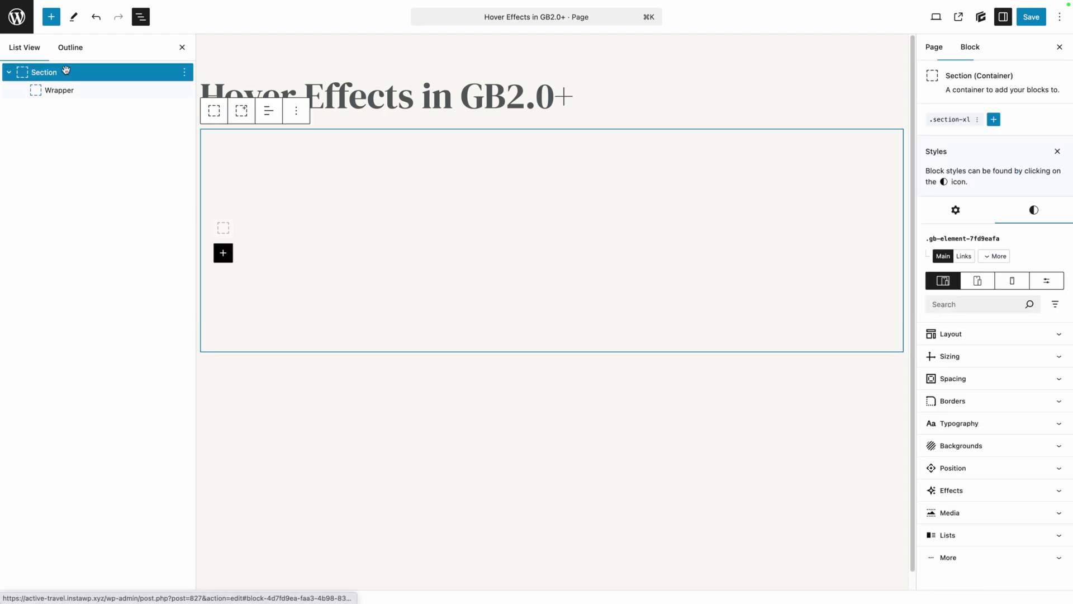
pyautogui.click(85, 92)
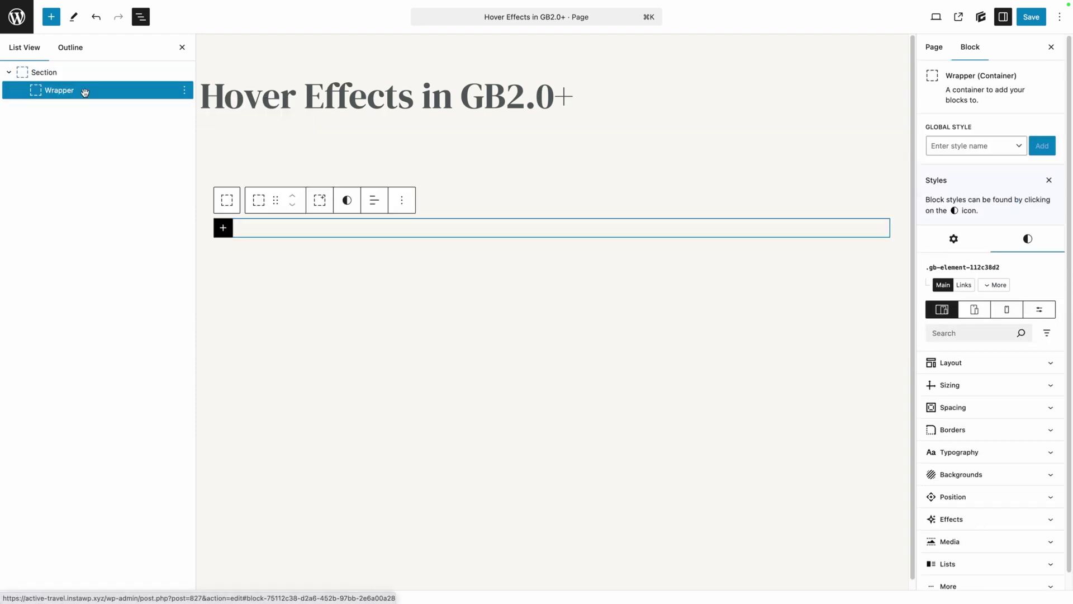
pyautogui.click(223, 227)
pyautogui.click(325, 314)
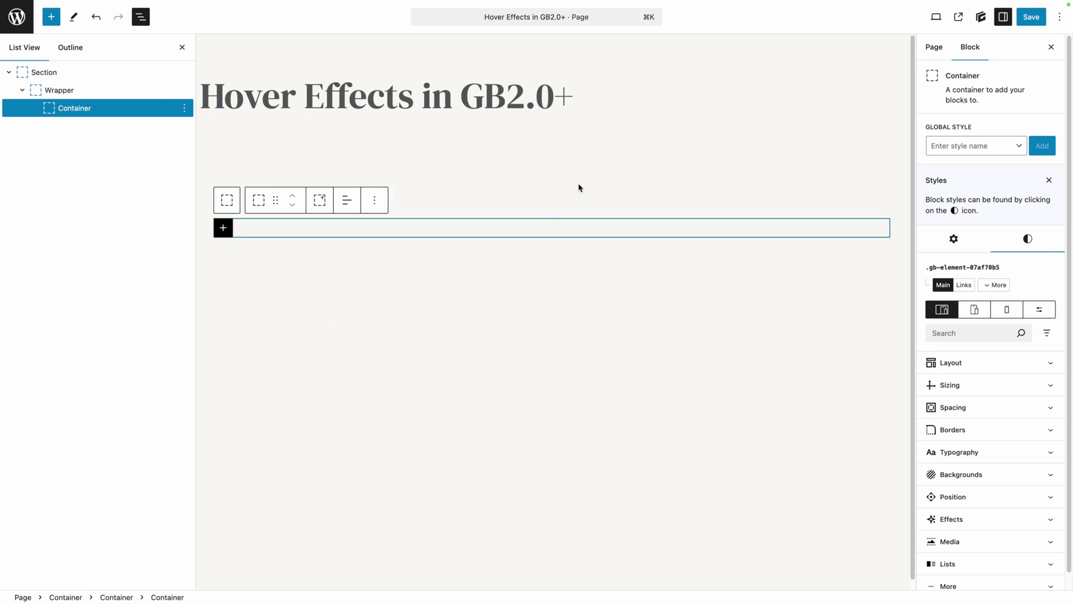
# Give the new container a minimum height of 400 px
pyautogui.click(950, 386)
pyautogui.click(1023, 470)
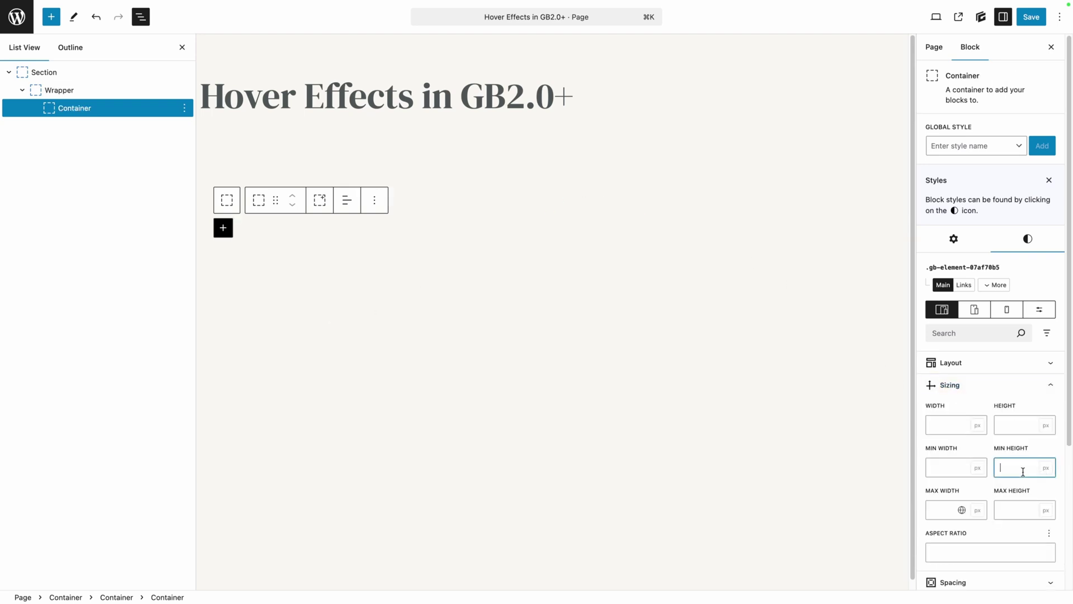
pyautogui.write('400')
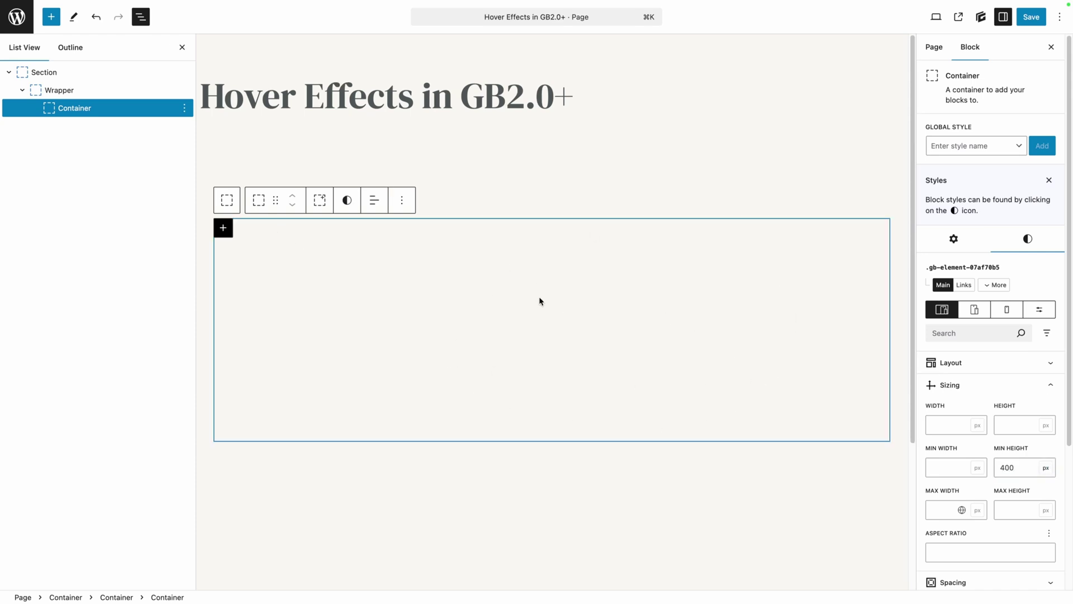
# Fill the container's background with the lime preset, var(--lime)
pyautogui.click(958, 385)
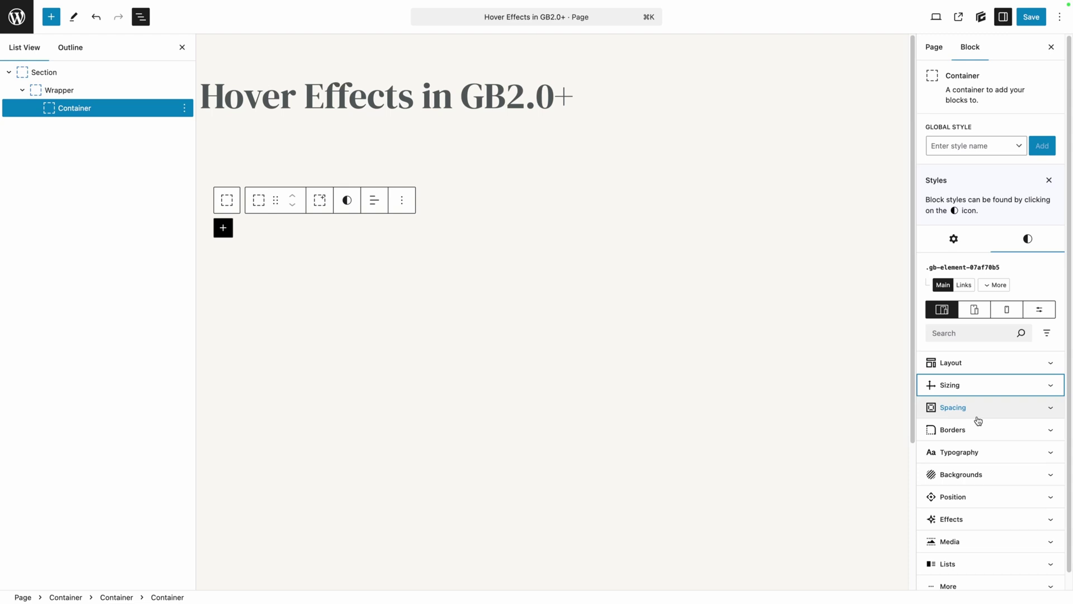
pyautogui.click(975, 475)
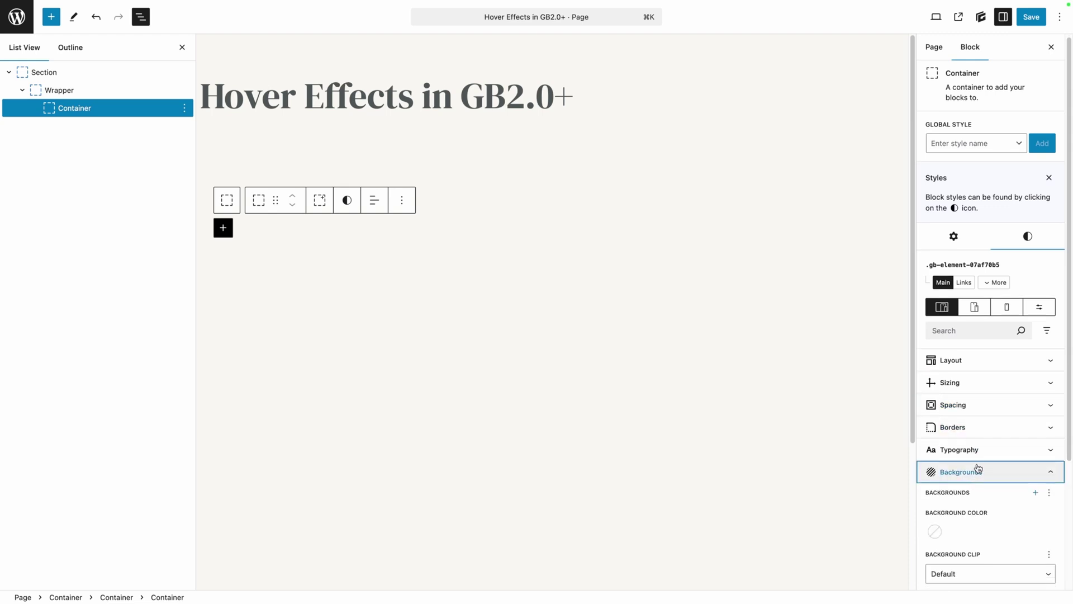
pyautogui.click(935, 463)
pyautogui.click(1045, 432)
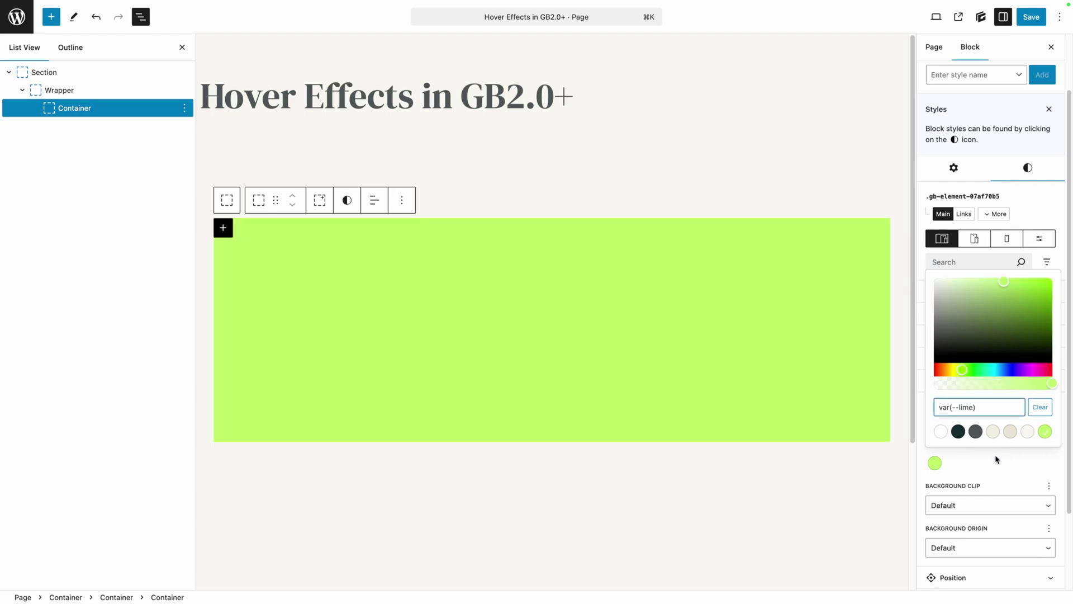
pyautogui.click(996, 460)
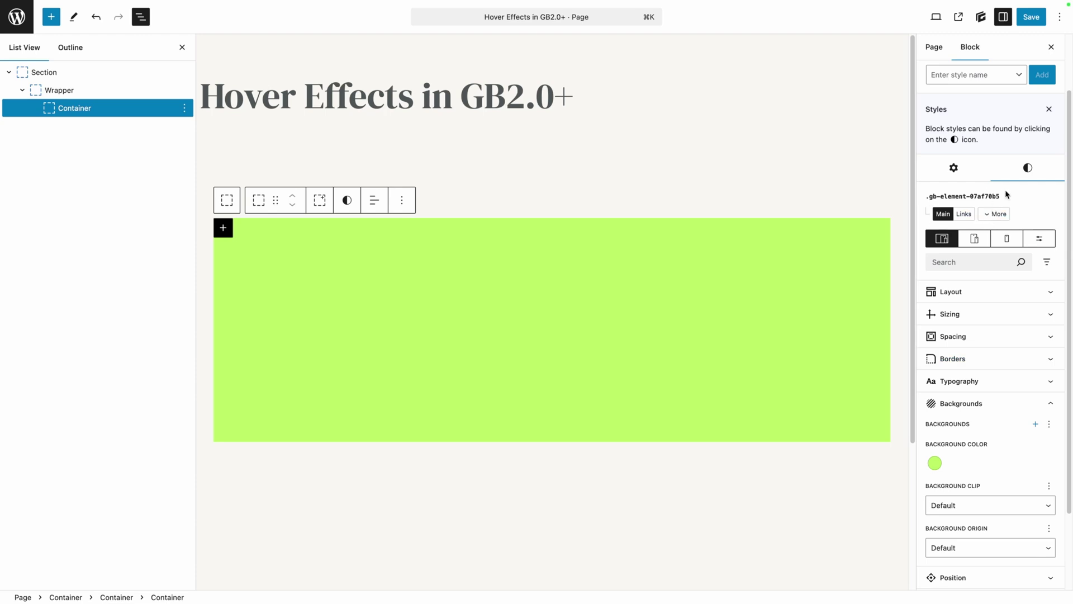
# Target the container's :hover selector in the Styles tab
pyautogui.click(995, 214)
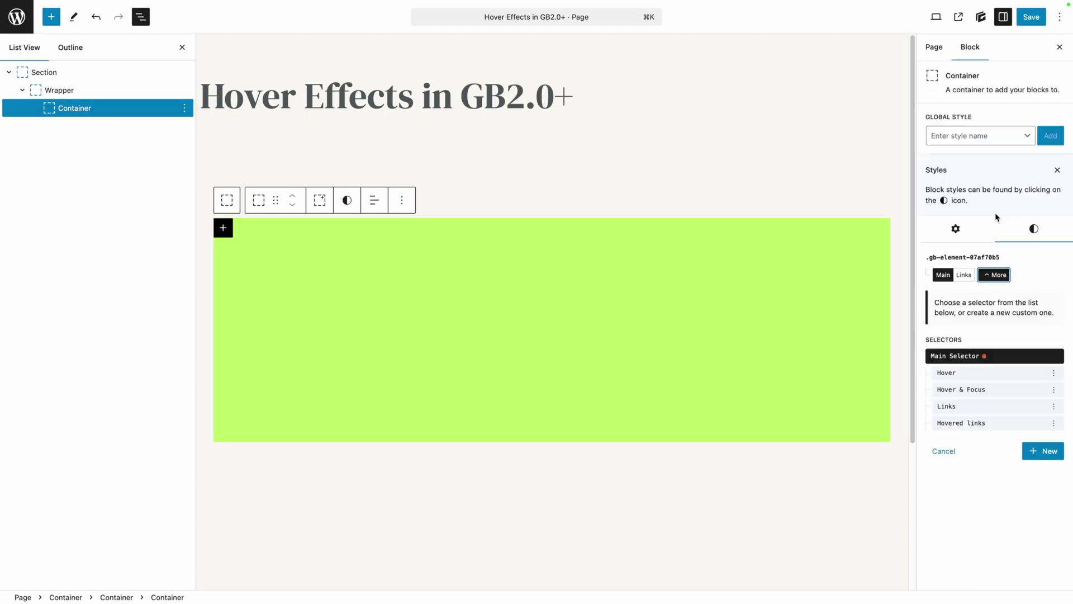
pyautogui.click(979, 374)
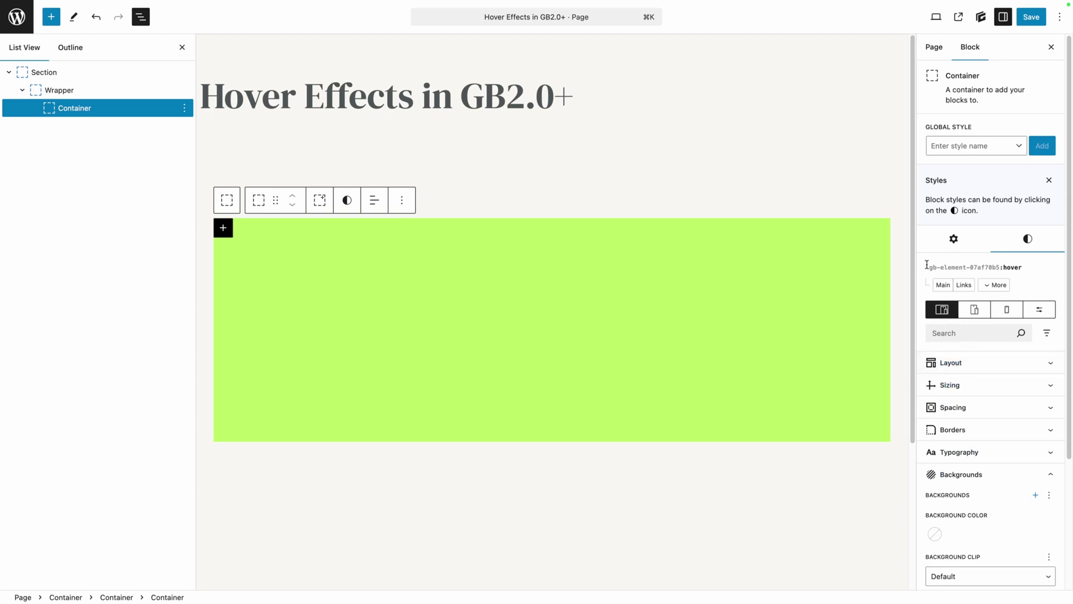
pyautogui.moveTo(928, 267); pyautogui.dragTo(999, 267)
pyautogui.click(998, 268)
# Make the hover background the dark var(--brand-primary) colour and save the page
pyautogui.click(936, 535)
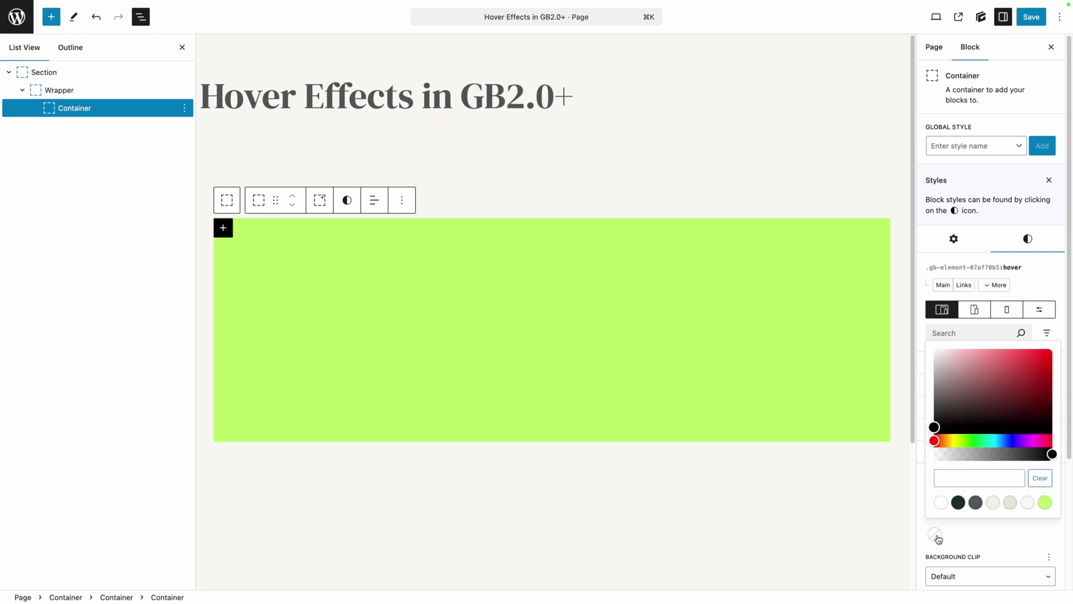
pyautogui.click(958, 503)
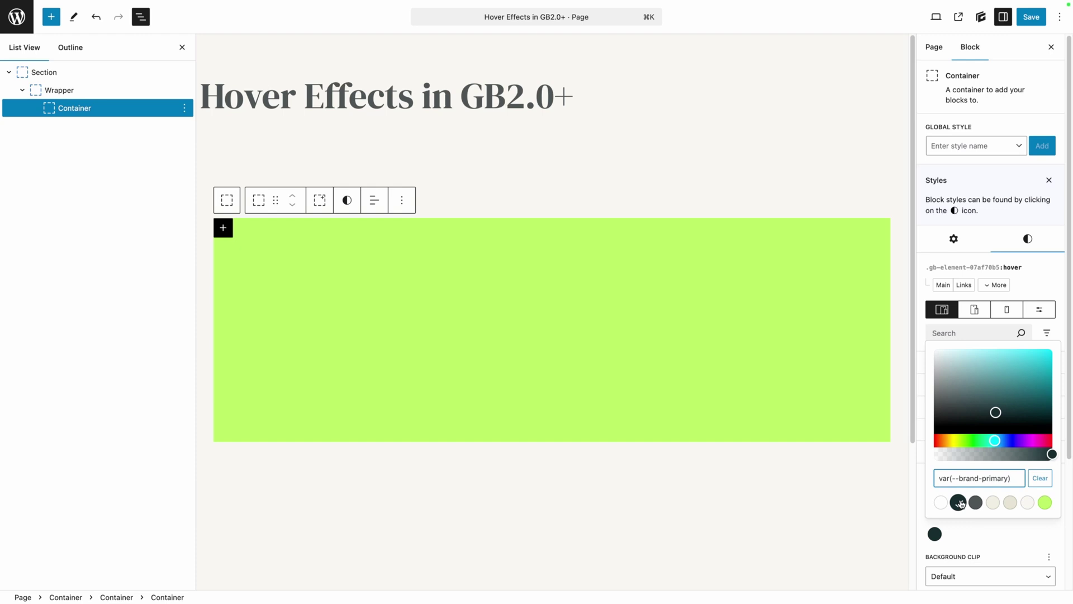
pyautogui.click(988, 535)
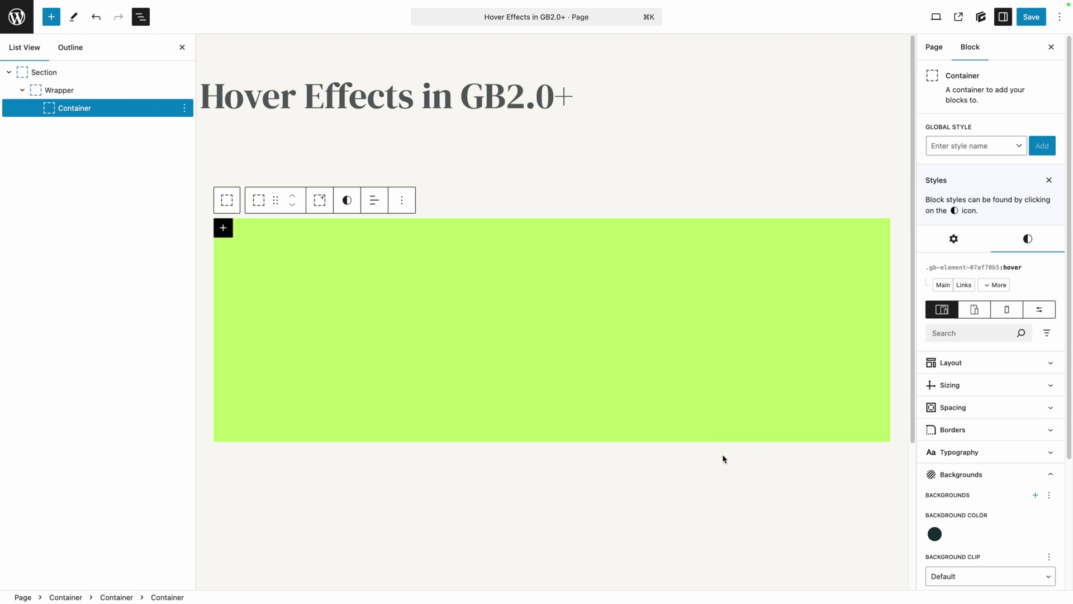
pyautogui.press('super+s')
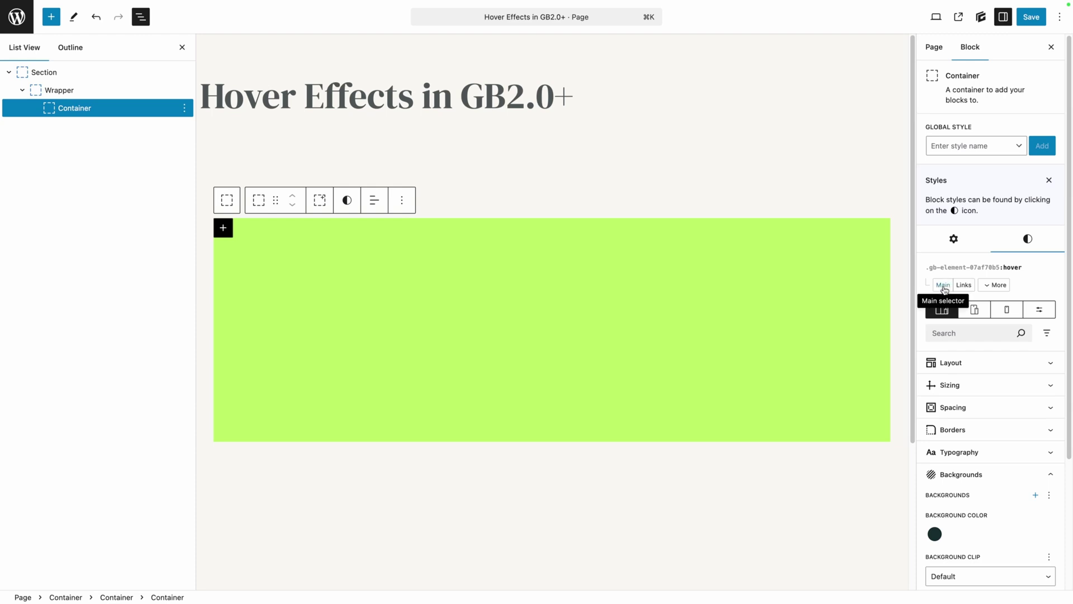
# On the container's main selector, add a 0.35 s Ease-in-out transition
pyautogui.click(943, 286)
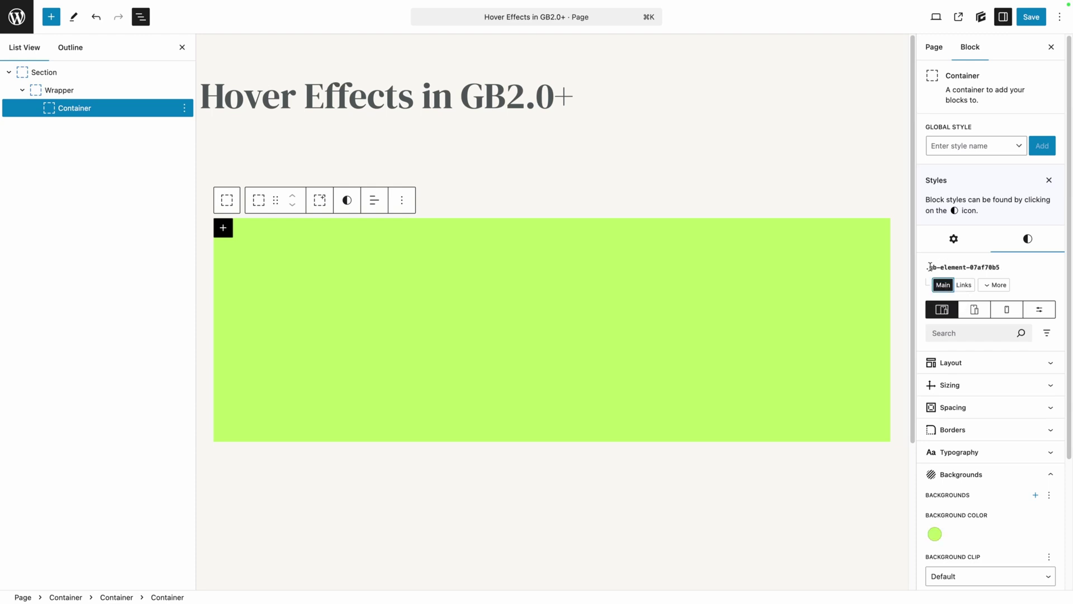
pyautogui.moveTo(928, 267); pyautogui.dragTo(1011, 266)
pyautogui.click(1011, 266)
pyautogui.click(971, 479)
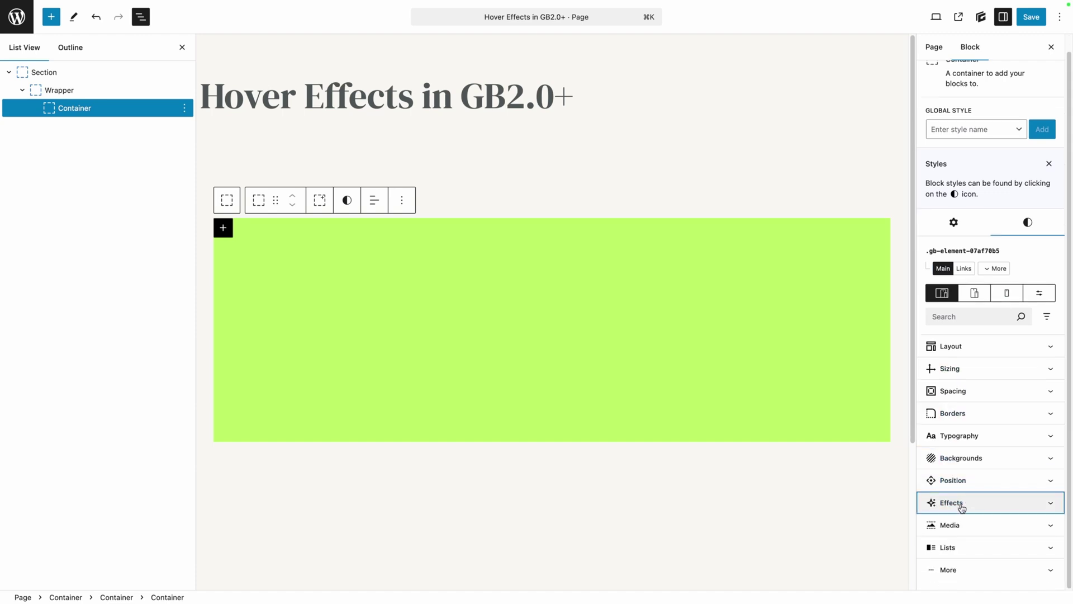
pyautogui.click(968, 503)
pyautogui.scroll(-1, 972, 499)
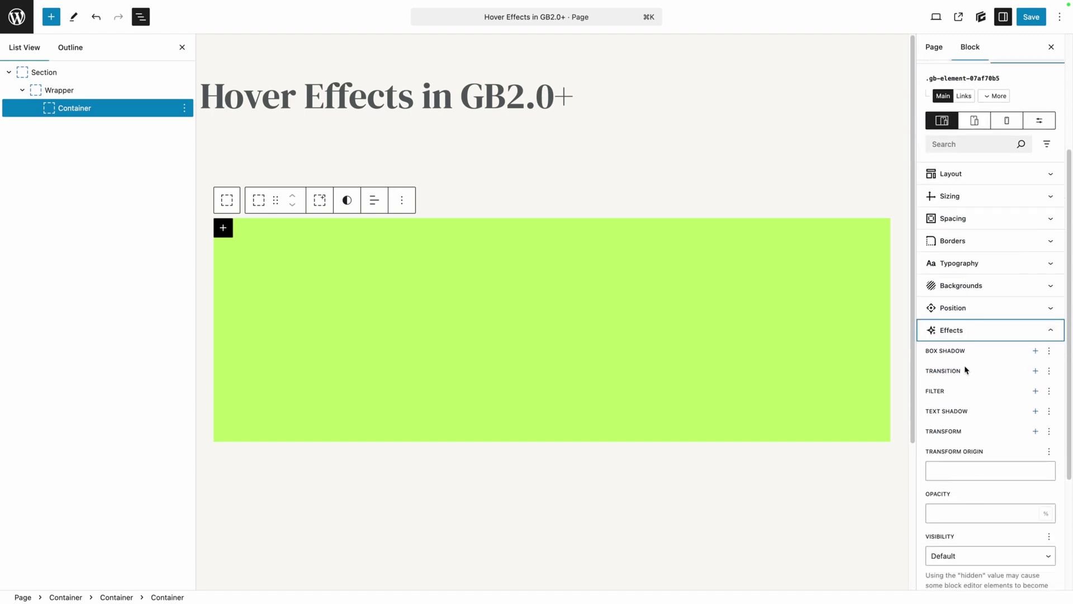
pyautogui.click(1035, 371)
pyautogui.scroll(-1, 982, 402)
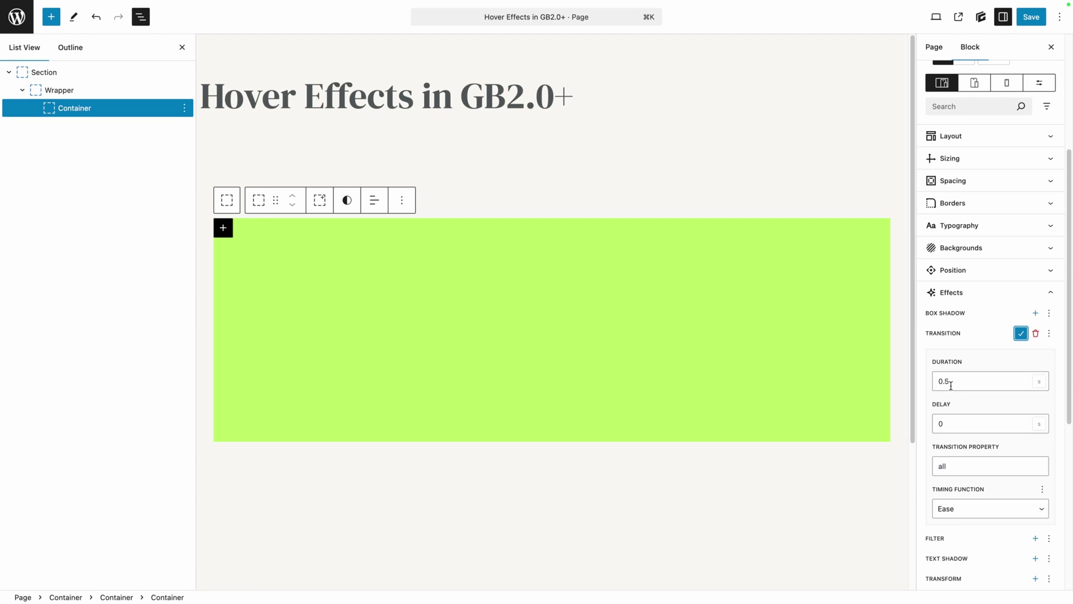
pyautogui.click(945, 382)
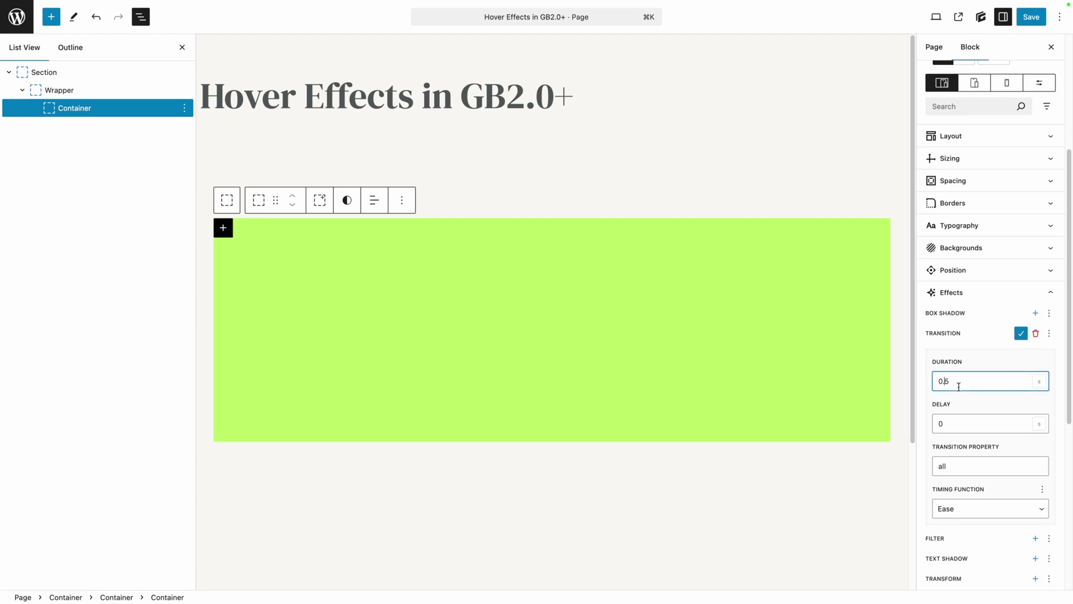
pyautogui.write('3')
pyautogui.click(979, 509)
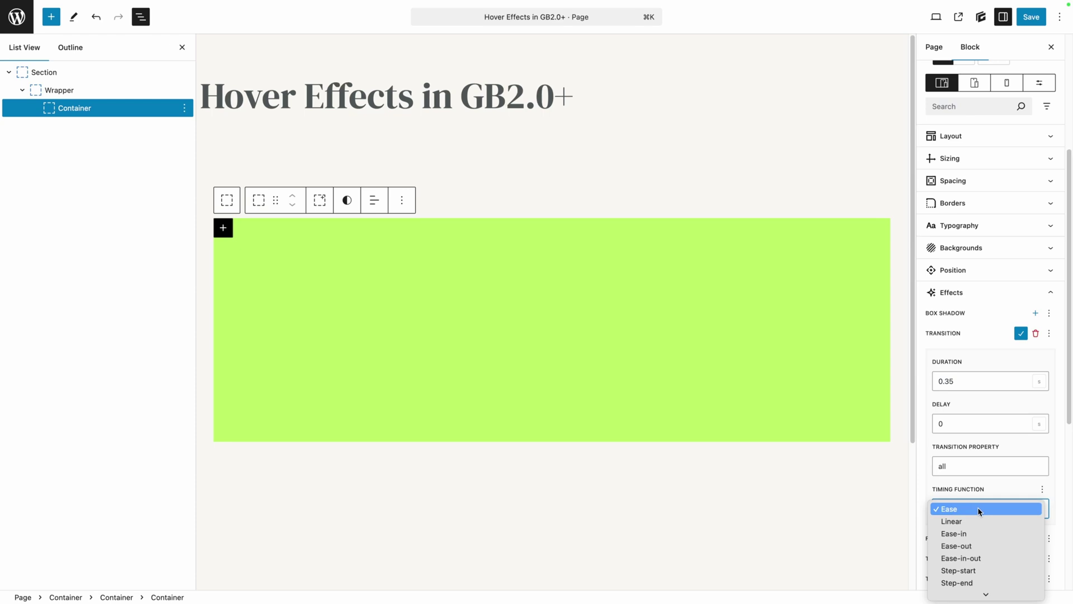
pyautogui.click(979, 558)
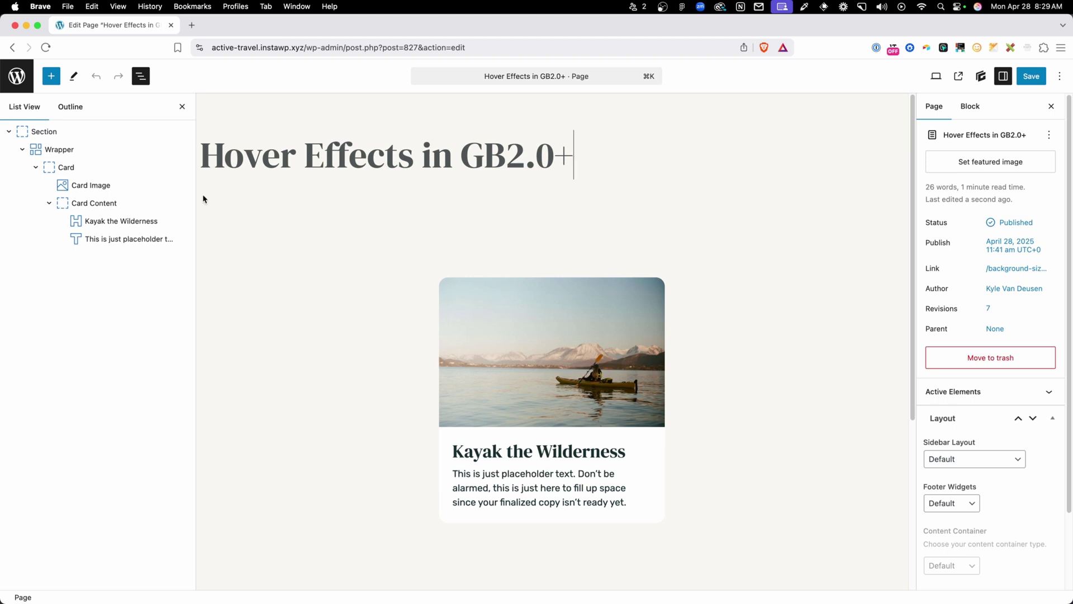
# Select the Card block and edit its Hover & Focus selector, :is(:hover, :focus)
pyautogui.click(77, 167)
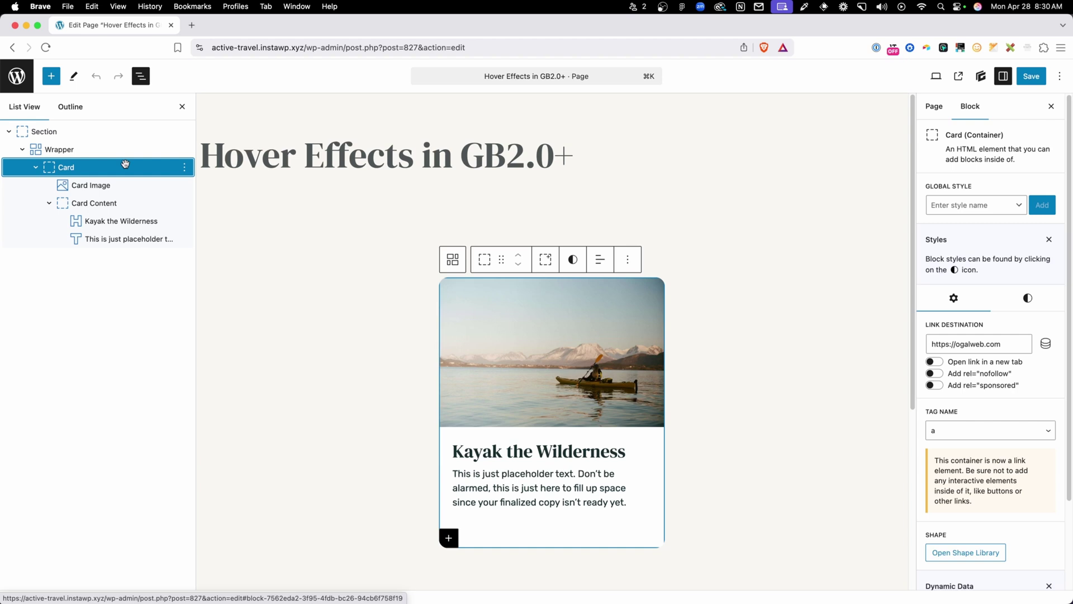
pyautogui.click(1012, 296)
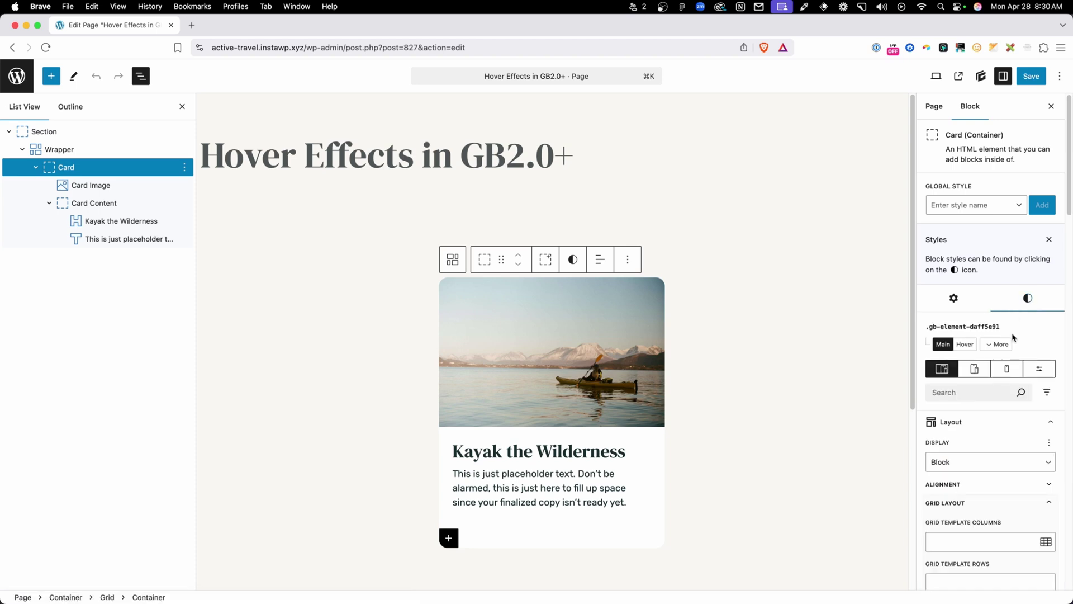
pyautogui.click(1002, 345)
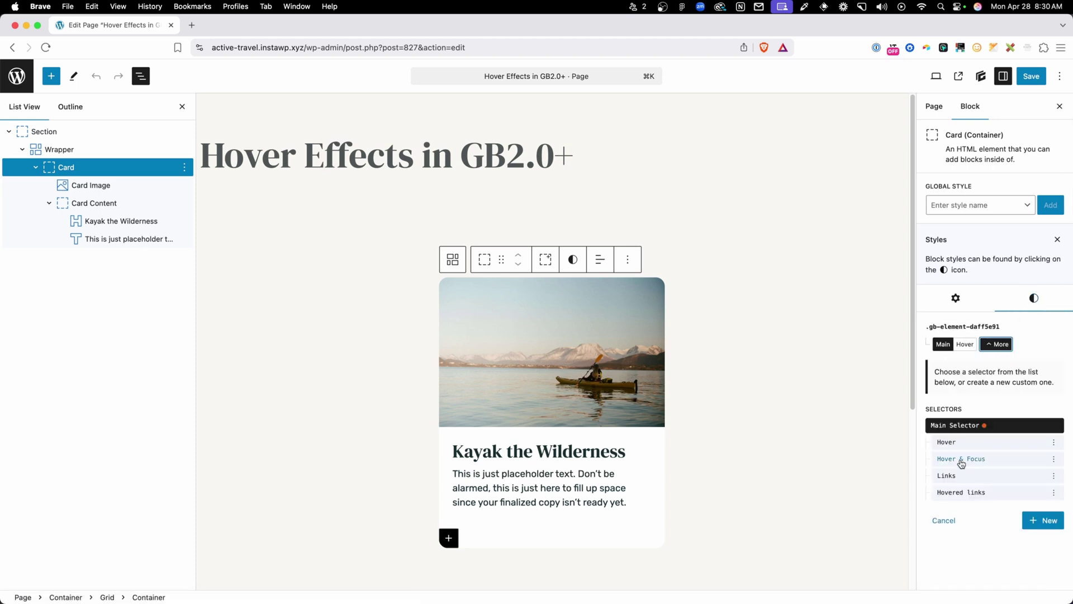
pyautogui.click(961, 460)
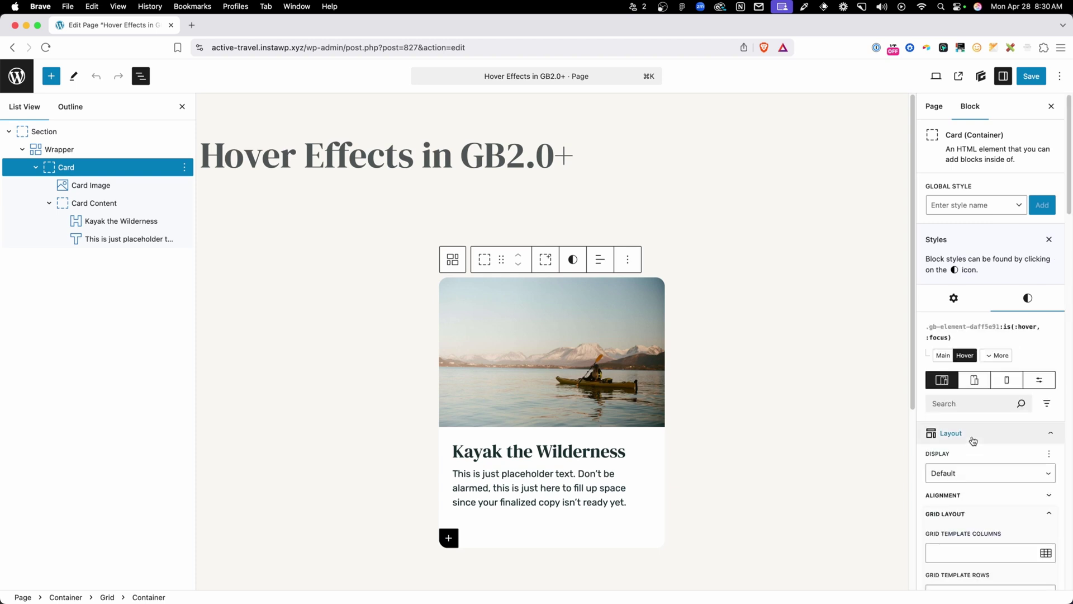
pyautogui.scroll(-1, 975, 431)
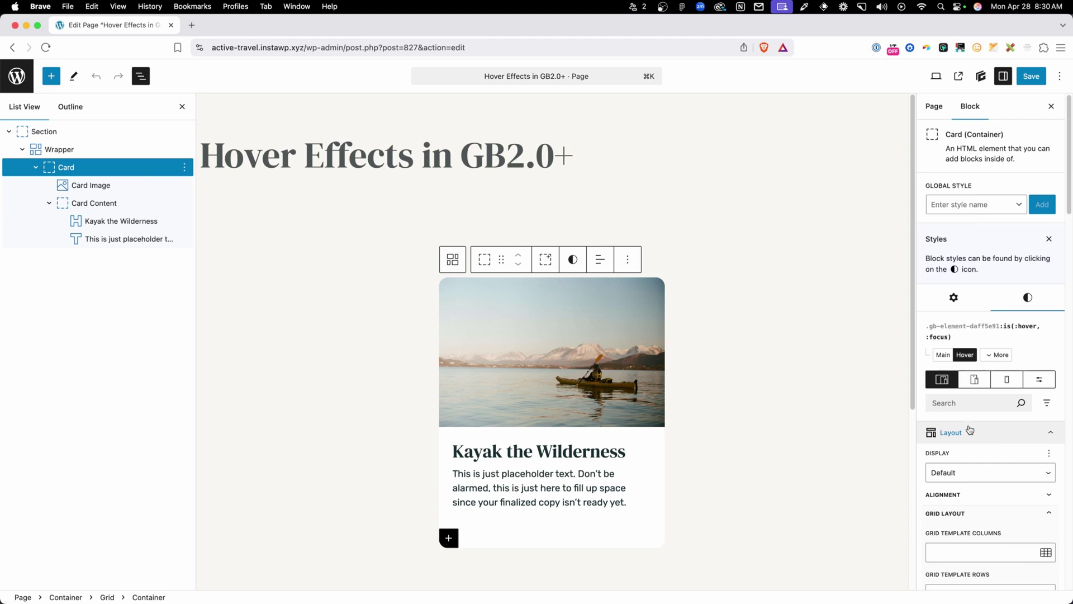
pyautogui.scroll(-15, 978, 423)
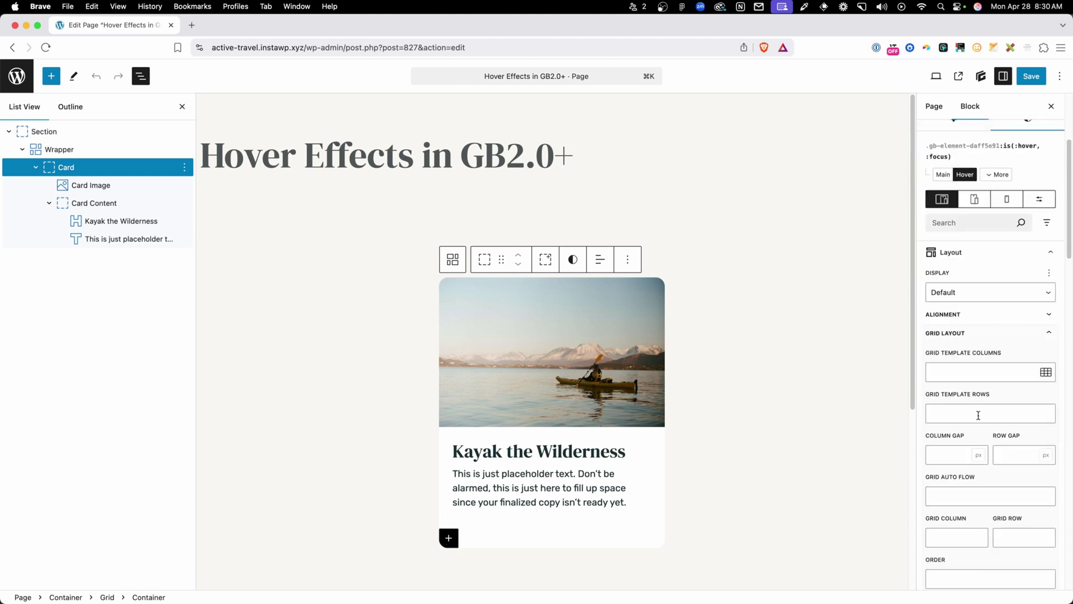
pyautogui.scroll(-10, 978, 420)
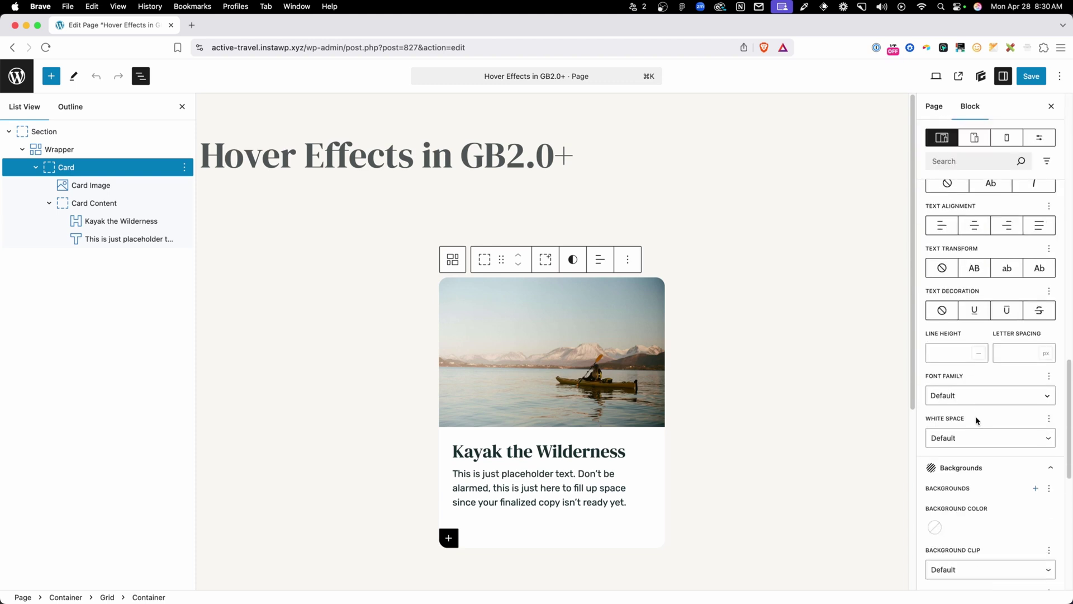
pyautogui.scroll(-10, 975, 417)
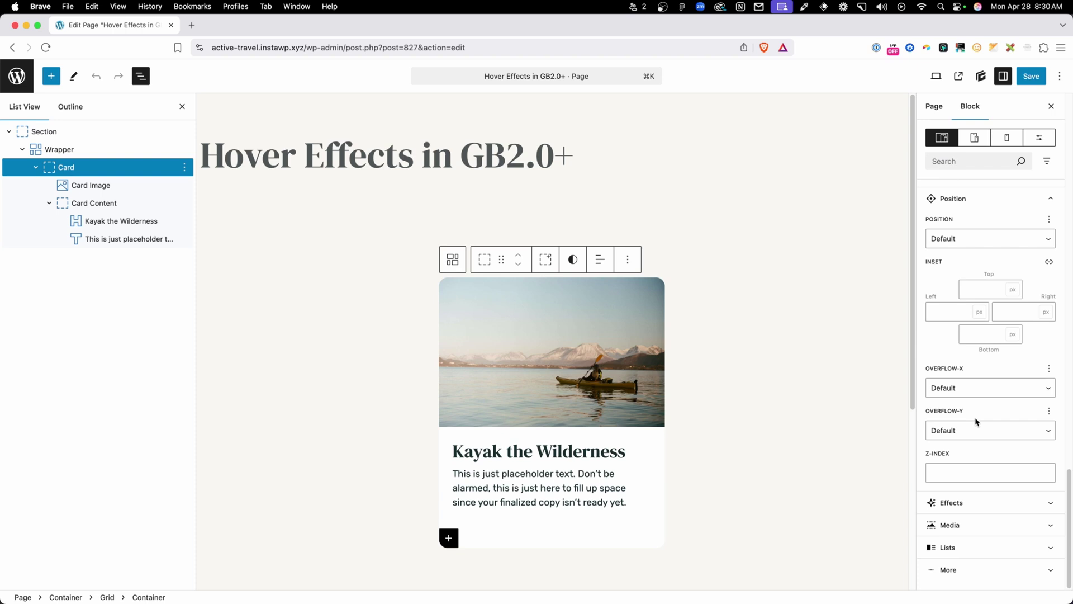
# Add a box shadow to the hovered card with 0 X/Y offsets, 20 px blur, 0 spread
pyautogui.click(961, 502)
pyautogui.scroll(-4, 979, 447)
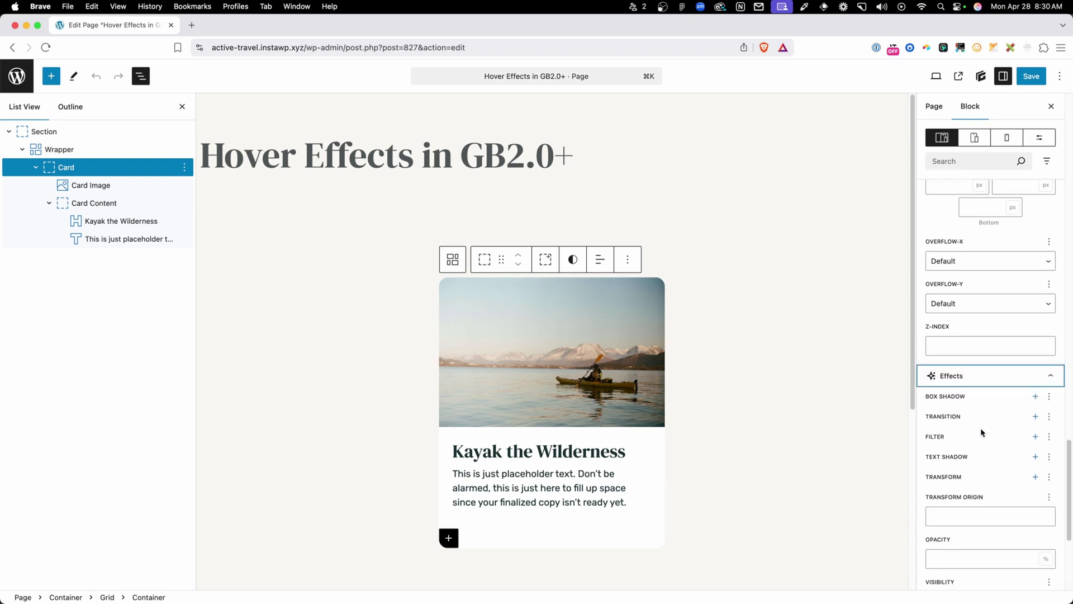
pyautogui.click(1035, 396)
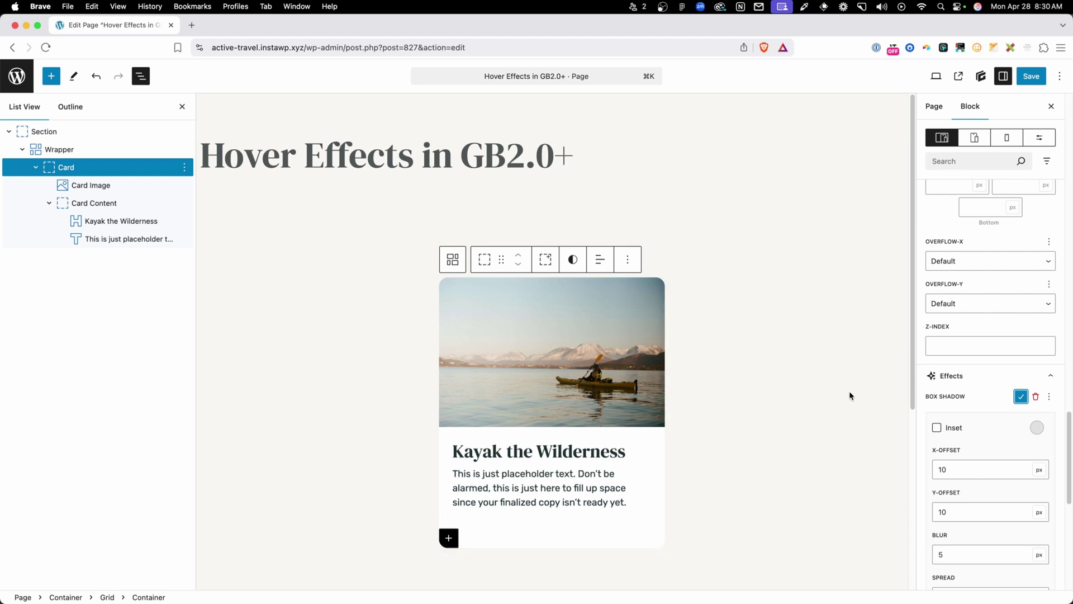
pyautogui.doubleClick(967, 468)
pyautogui.write('0')
pyautogui.press('Tab')
pyautogui.press('Tab')
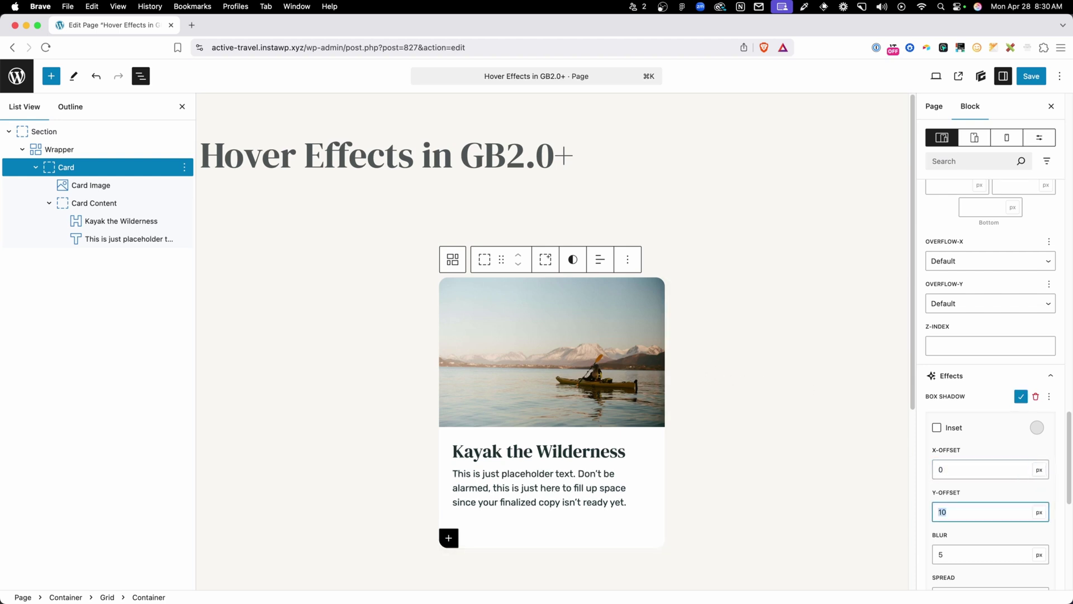
pyautogui.write('0')
pyautogui.press('Tab')
pyautogui.press('Tab')
pyautogui.scroll(-3, 941, 464)
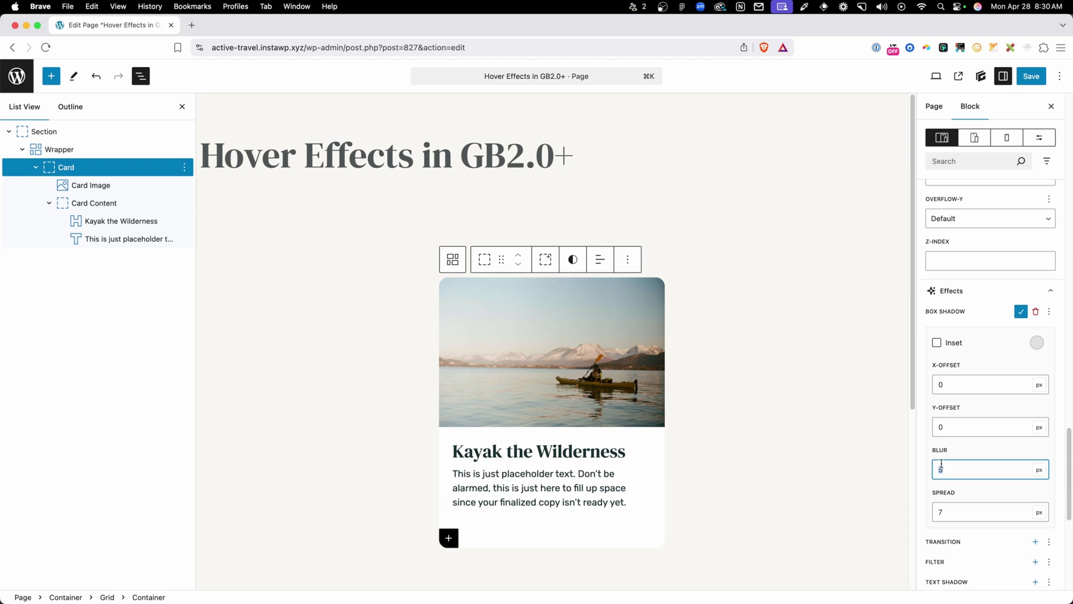
pyautogui.write('20')
pyautogui.doubleClick(954, 512)
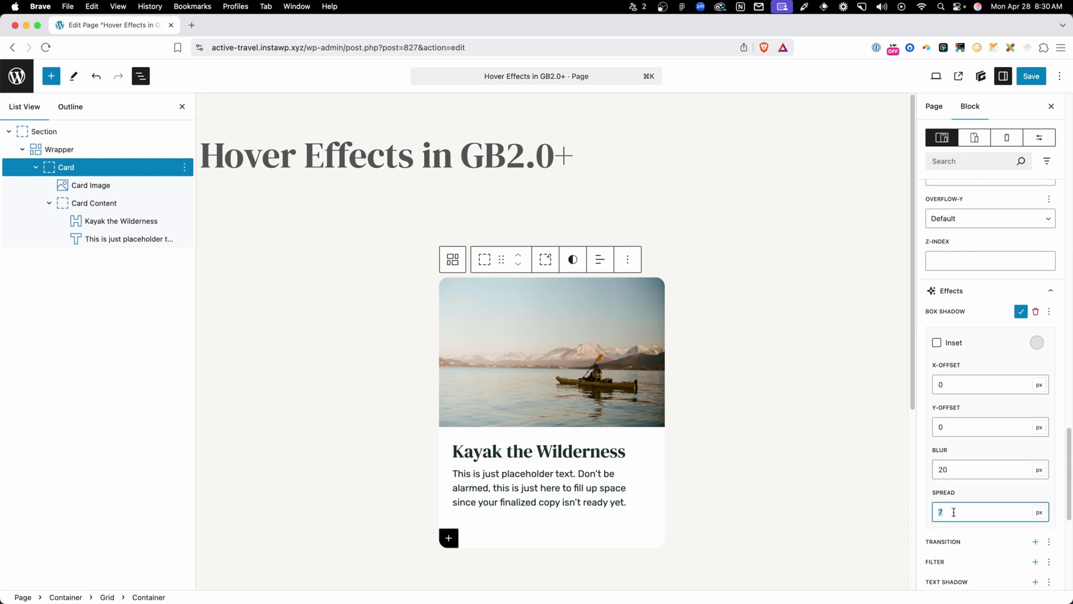
pyautogui.write('0')
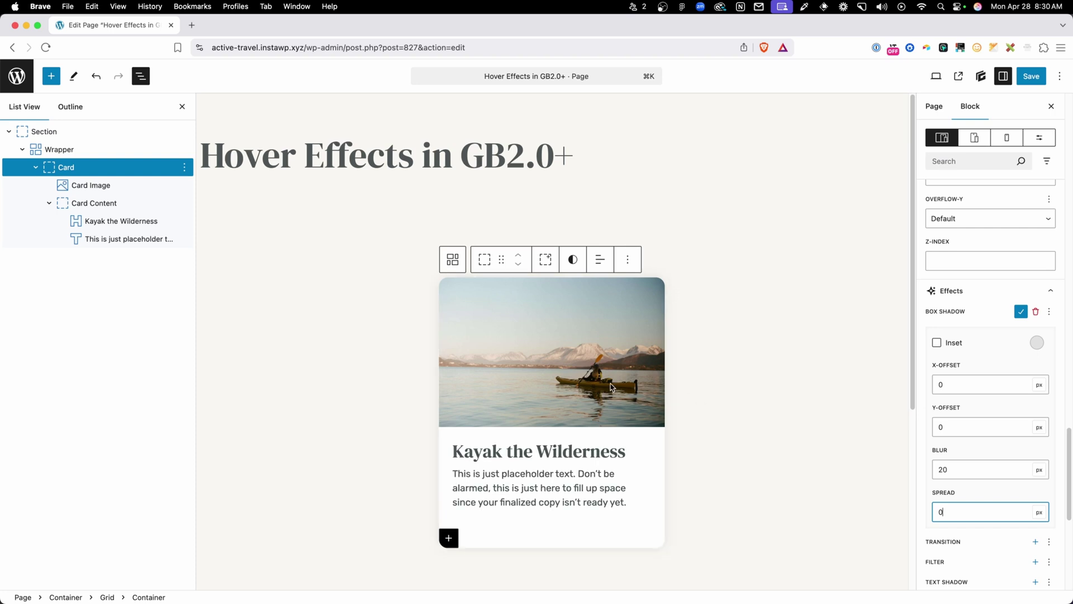
# Make the shadow colour 25% opaque black, rgba(0, 0, 0, 0.25)
pyautogui.click(1041, 346)
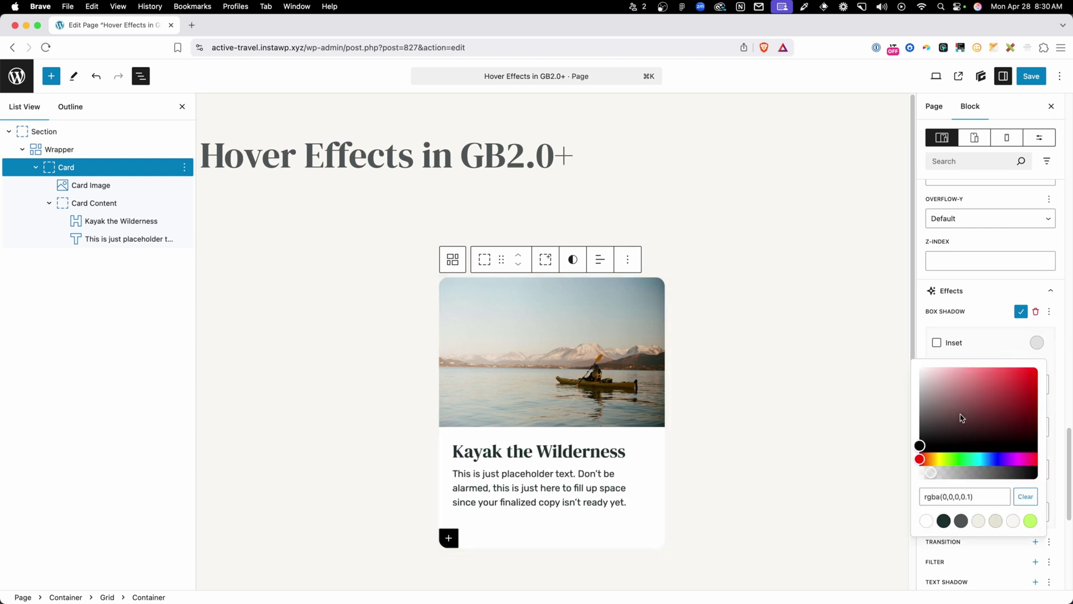
pyautogui.moveTo(937, 478); pyautogui.dragTo(950, 474)
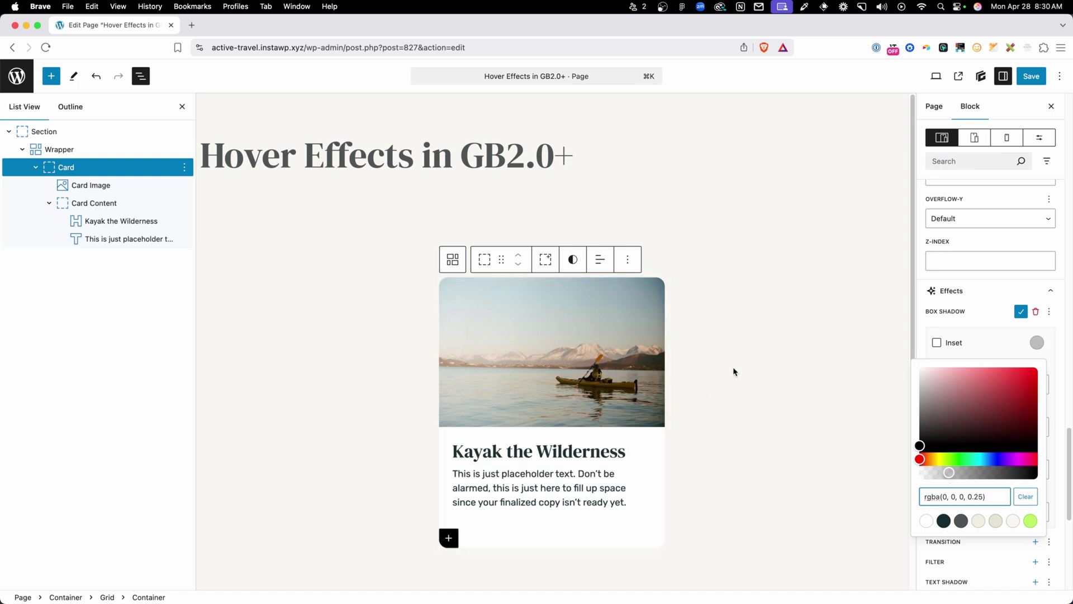
pyautogui.click(980, 326)
pyautogui.scroll(-2, 972, 330)
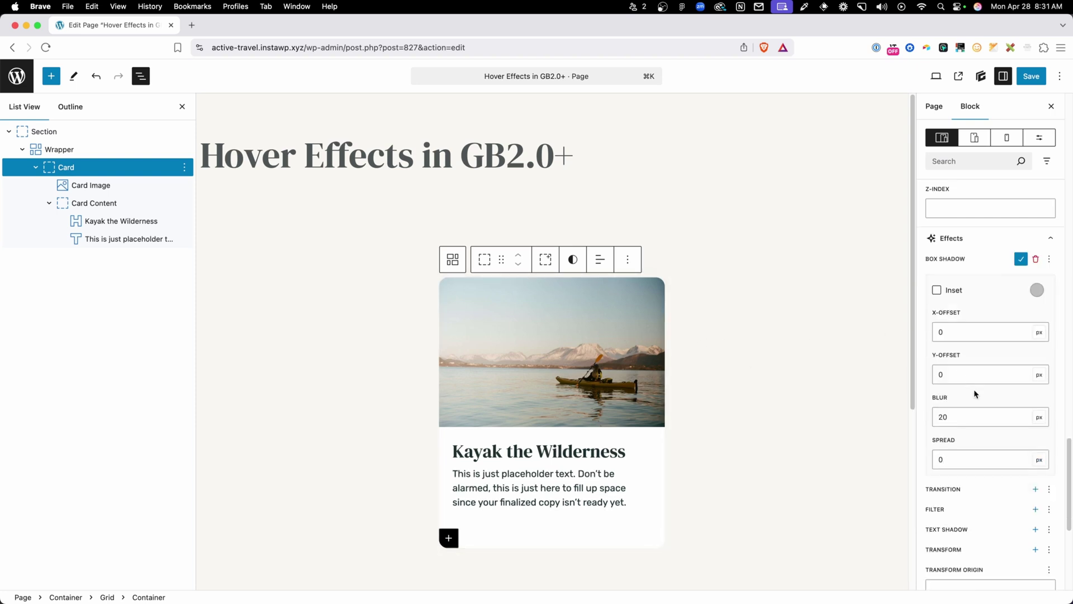
pyautogui.scroll(15, 975, 392)
# On the Card's main selector, add an all-properties transition of 0.25 s with Ease-in-out timing
pyautogui.click(943, 356)
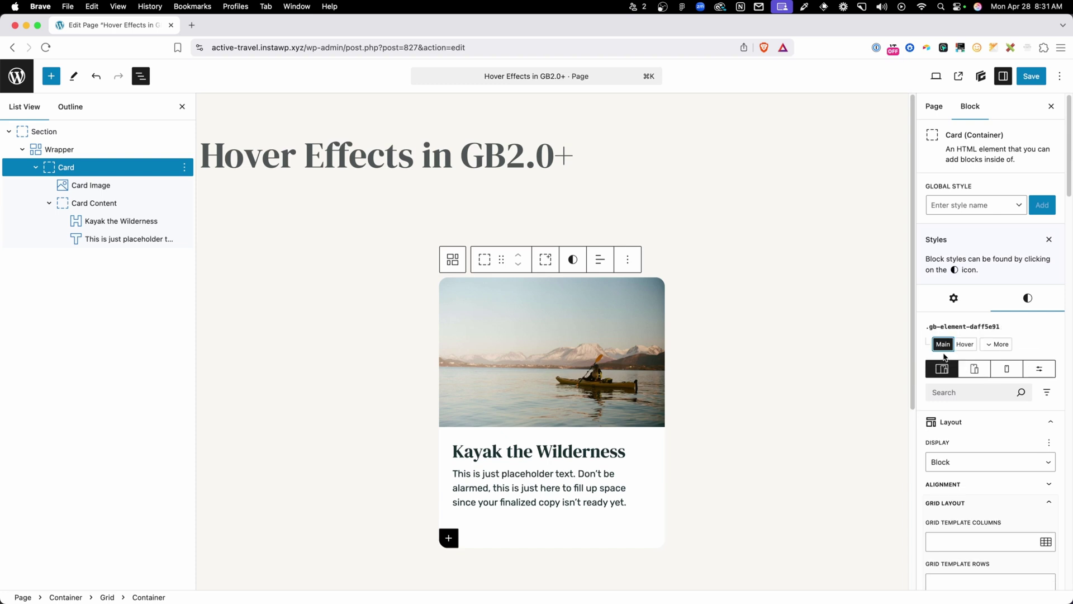
pyautogui.scroll(-15, 976, 393)
pyautogui.scroll(-10, 979, 396)
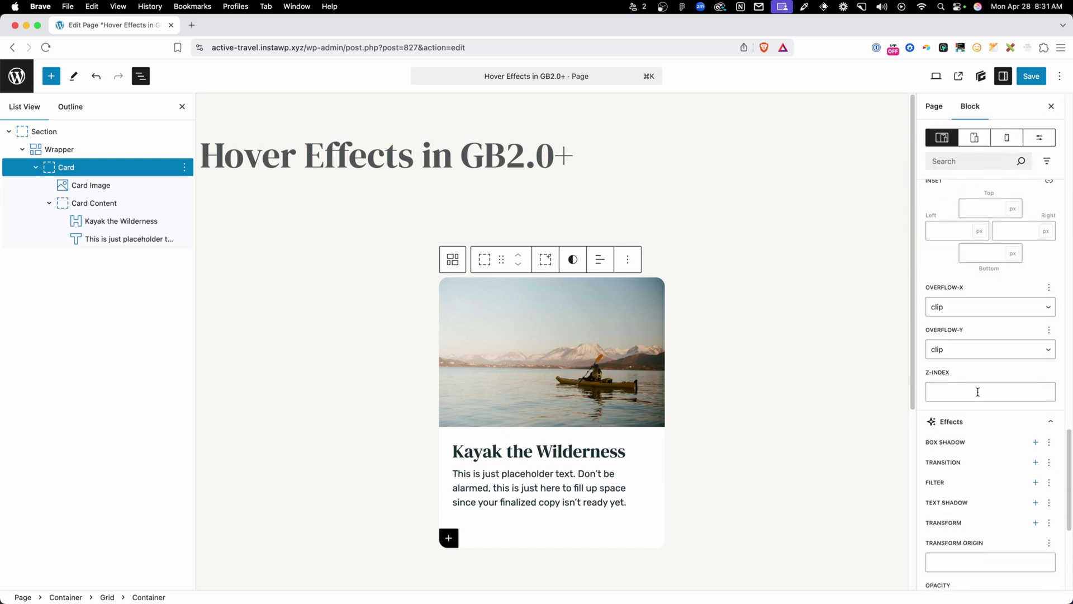
pyautogui.click(1036, 251)
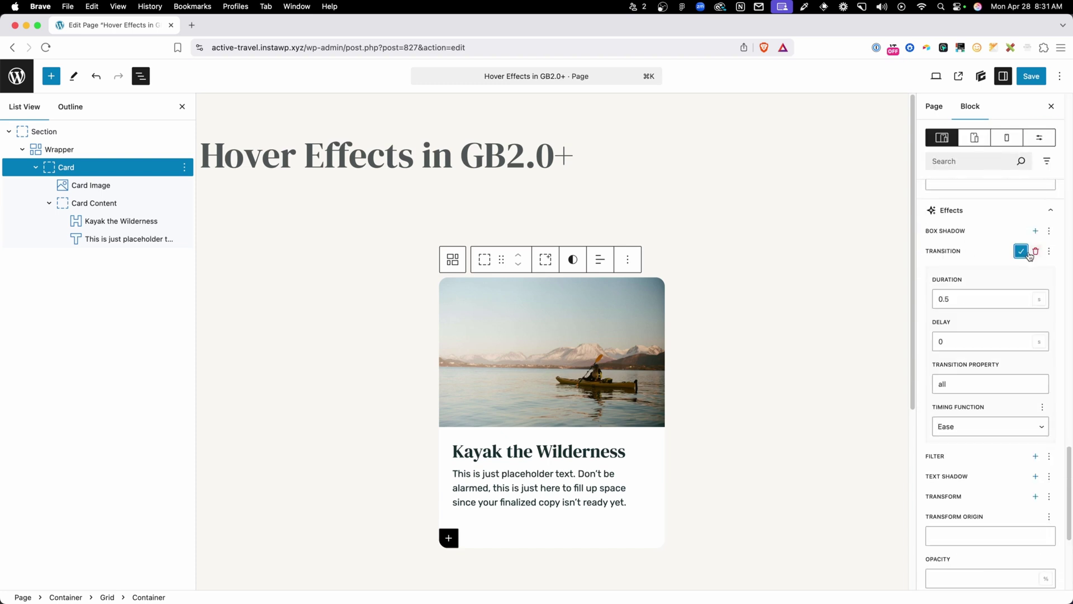
pyautogui.click(973, 299)
pyautogui.press('BackSpace')
pyautogui.write('5')
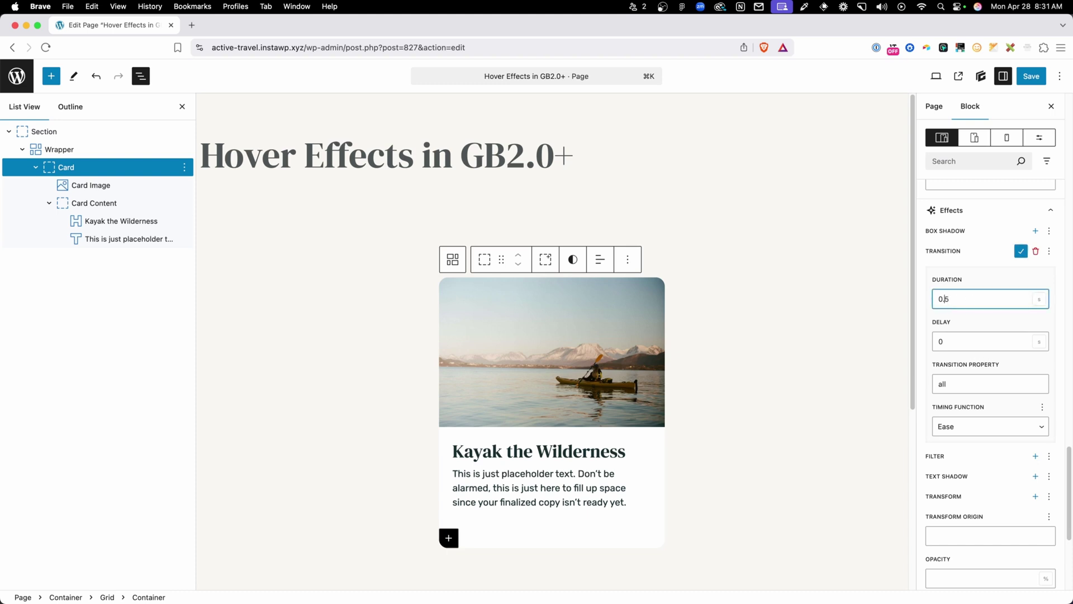
pyautogui.click(944, 299)
pyautogui.write('2')
pyautogui.click(983, 426)
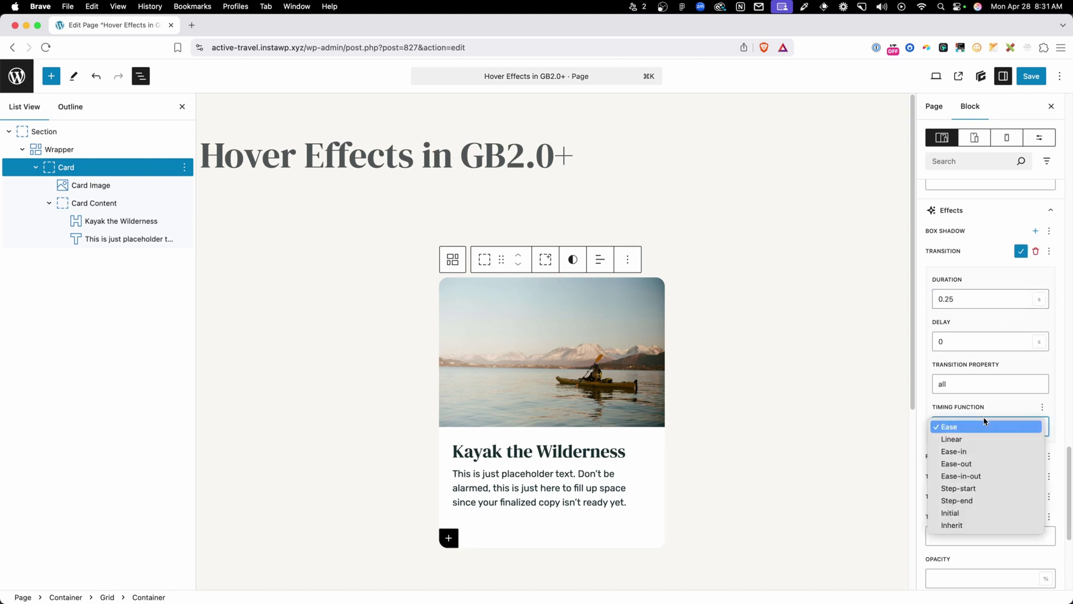
pyautogui.click(973, 477)
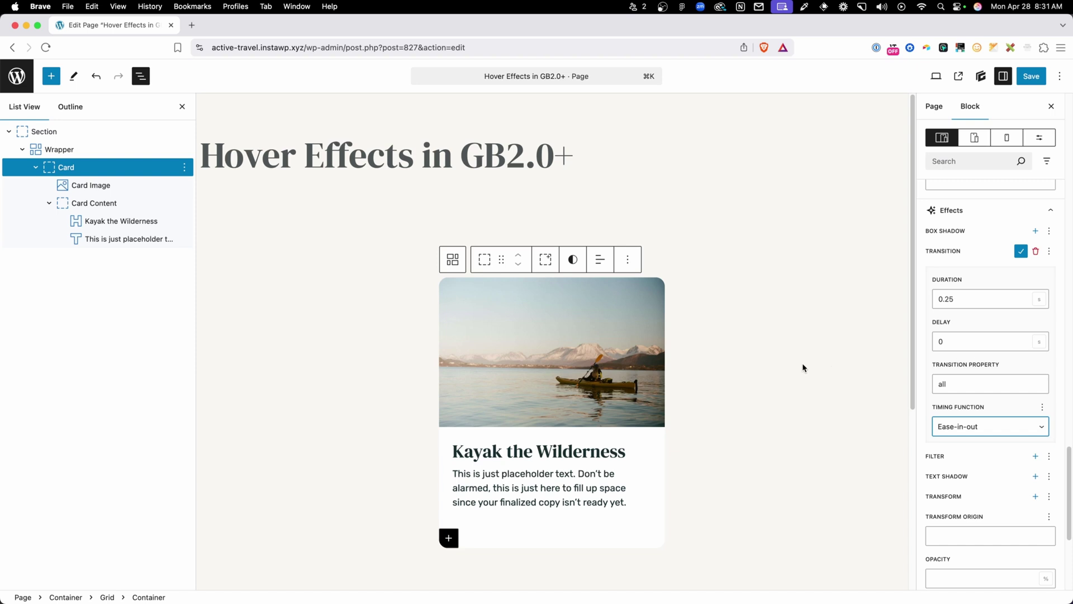
# Switch to the Card's Hover & Focus styles and collapse Sizing, Typography, Backgrounds and Position
pyautogui.scroll(3, 984, 348)
pyautogui.scroll(10, 984, 348)
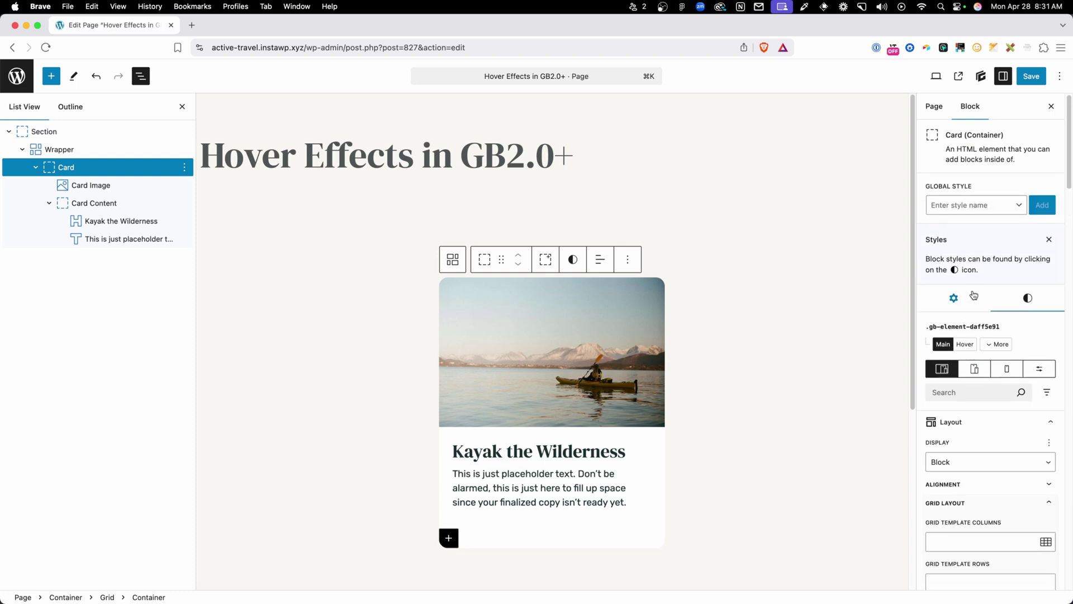
pyautogui.click(1000, 344)
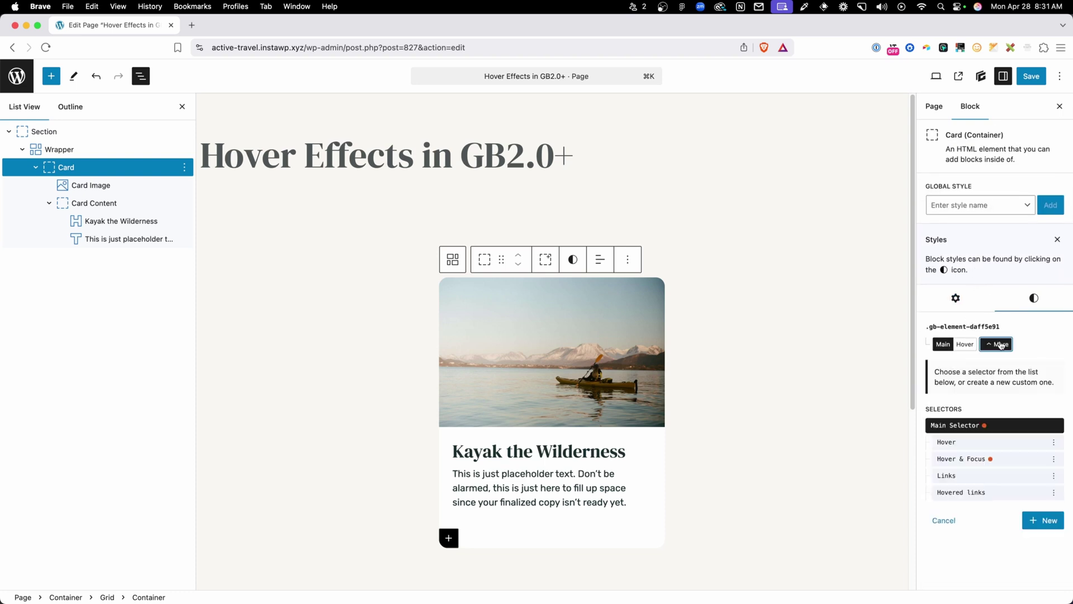
pyautogui.click(965, 459)
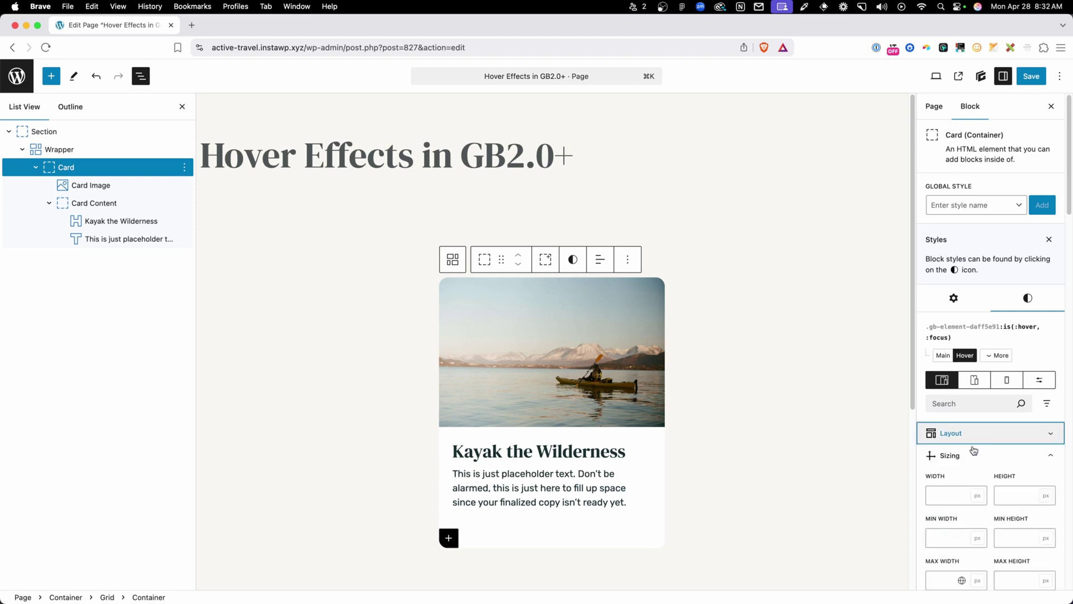
pyautogui.click(974, 451)
pyautogui.scroll(-3, 968, 461)
pyautogui.click(969, 451)
pyautogui.scroll(-2, 965, 436)
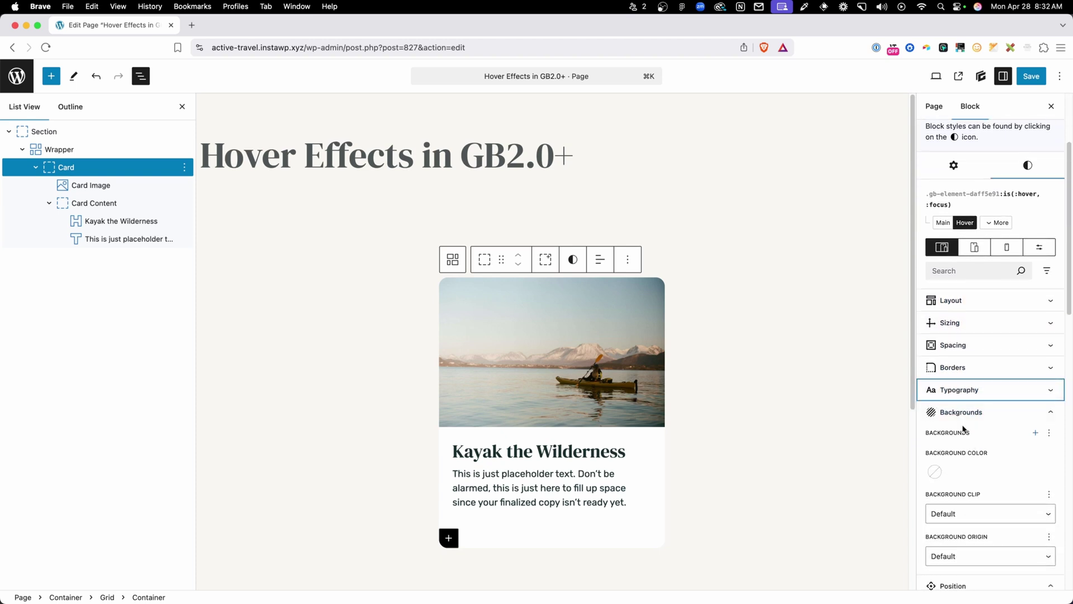
pyautogui.click(959, 412)
pyautogui.scroll(-3, 954, 392)
pyautogui.click(960, 350)
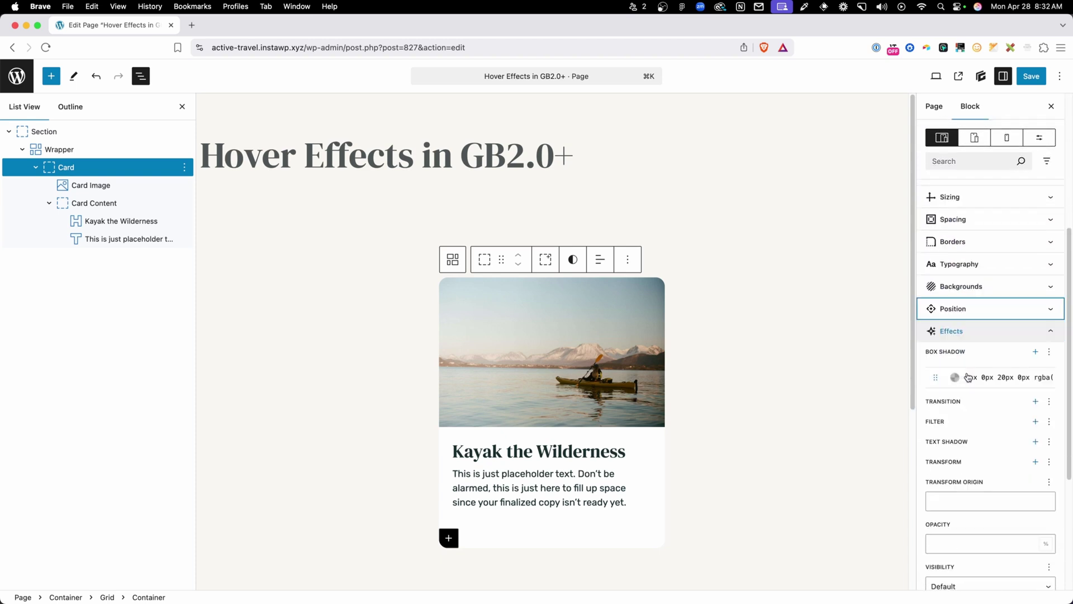
pyautogui.scroll(-2, 967, 376)
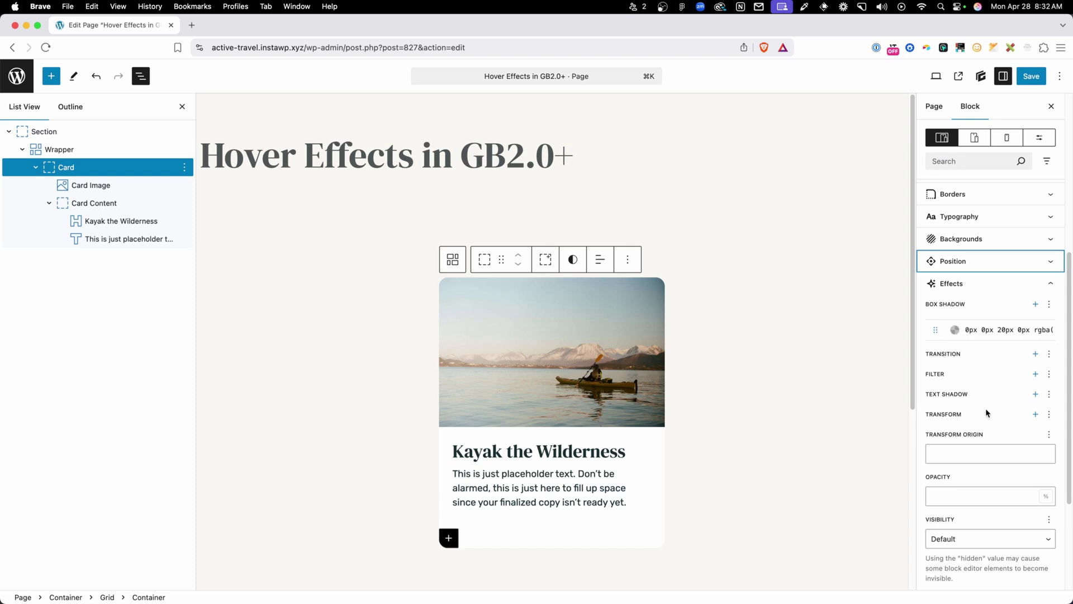
# Add a Translate transform with Translate Y set to -10 px
pyautogui.click(1035, 415)
pyautogui.scroll(-3, 994, 420)
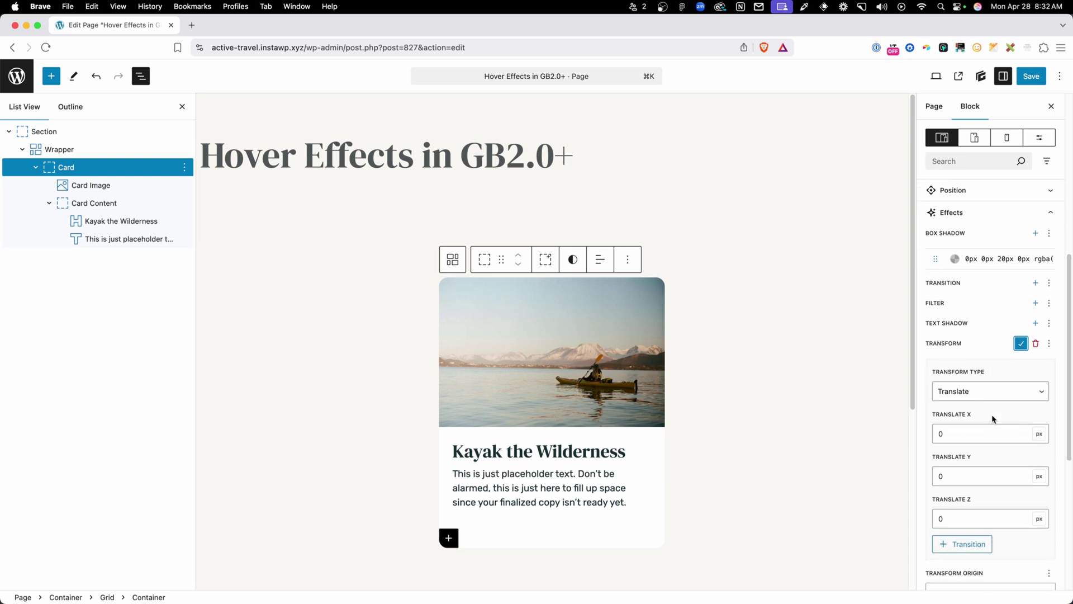
pyautogui.click(966, 394)
pyautogui.click(966, 394)
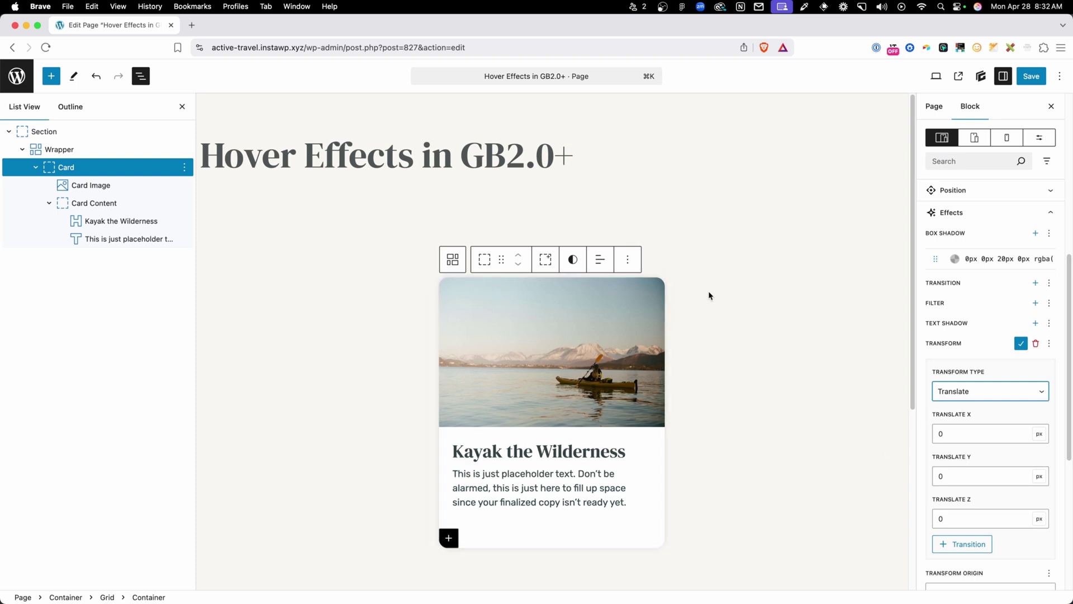
pyautogui.click(957, 475)
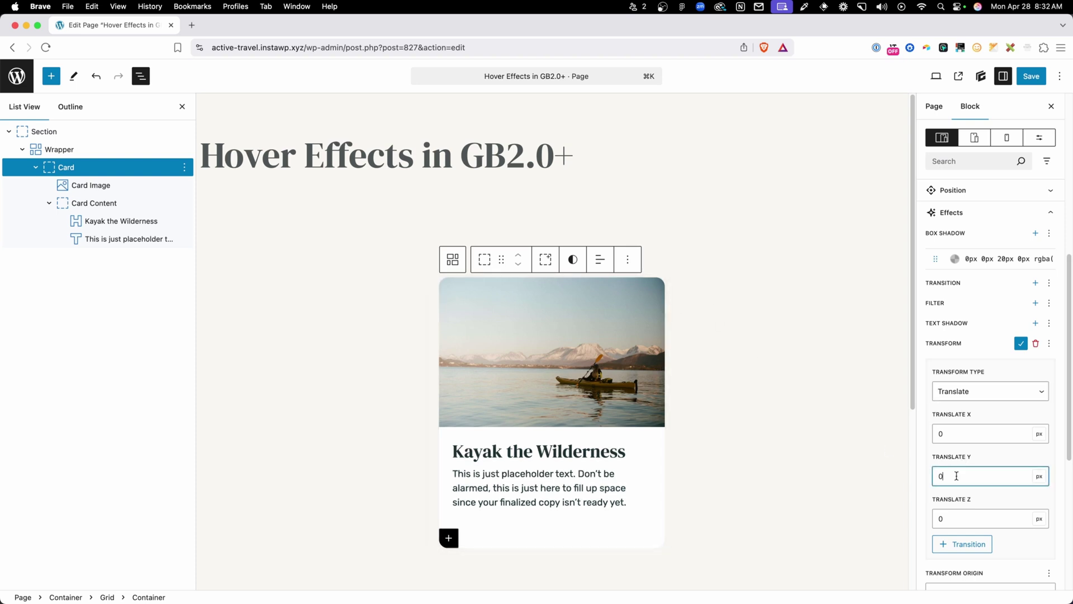
pyautogui.doubleClick(958, 475)
pyautogui.write('-')
pyautogui.click(941, 475)
pyautogui.press('BackSpace')
pyautogui.write('10')
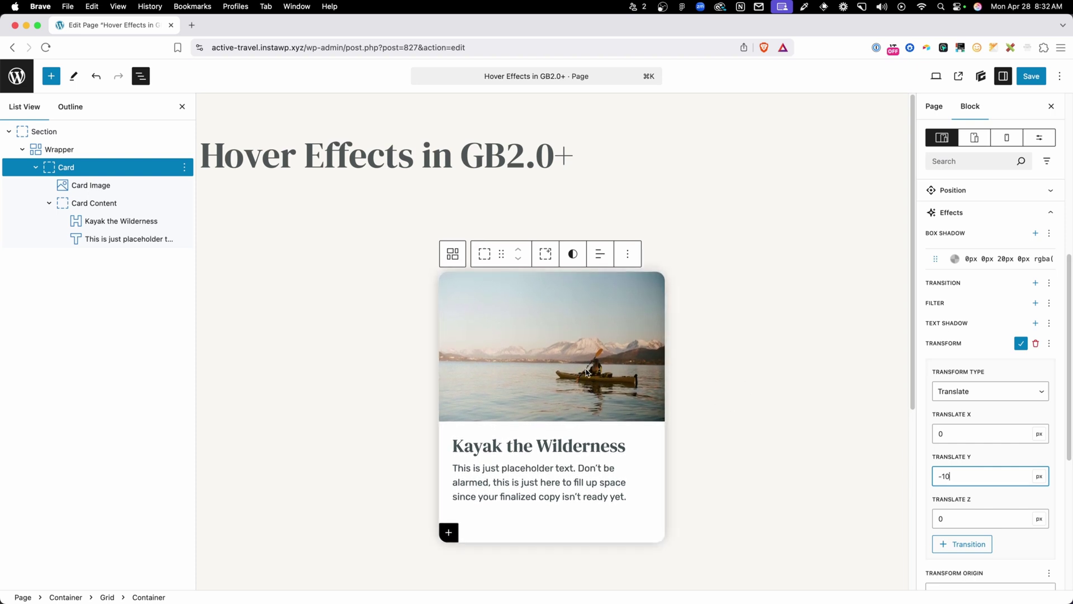
pyautogui.scroll(5, 960, 256)
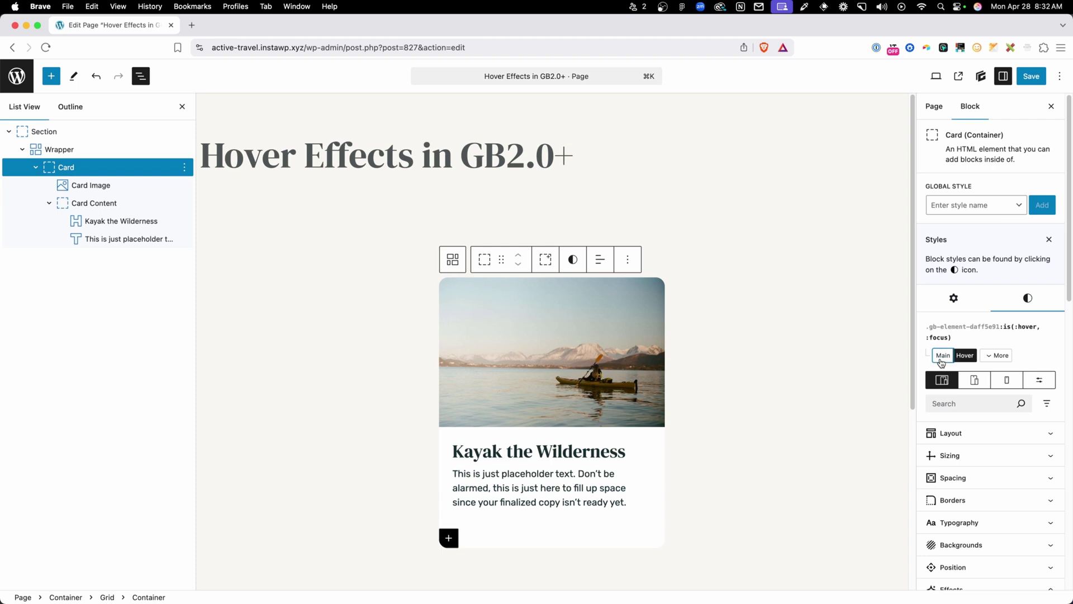
# Change the 0.25s ease-in-out transition's property from 'all' to 'box-shadow'
pyautogui.scroll(-10, 975, 402)
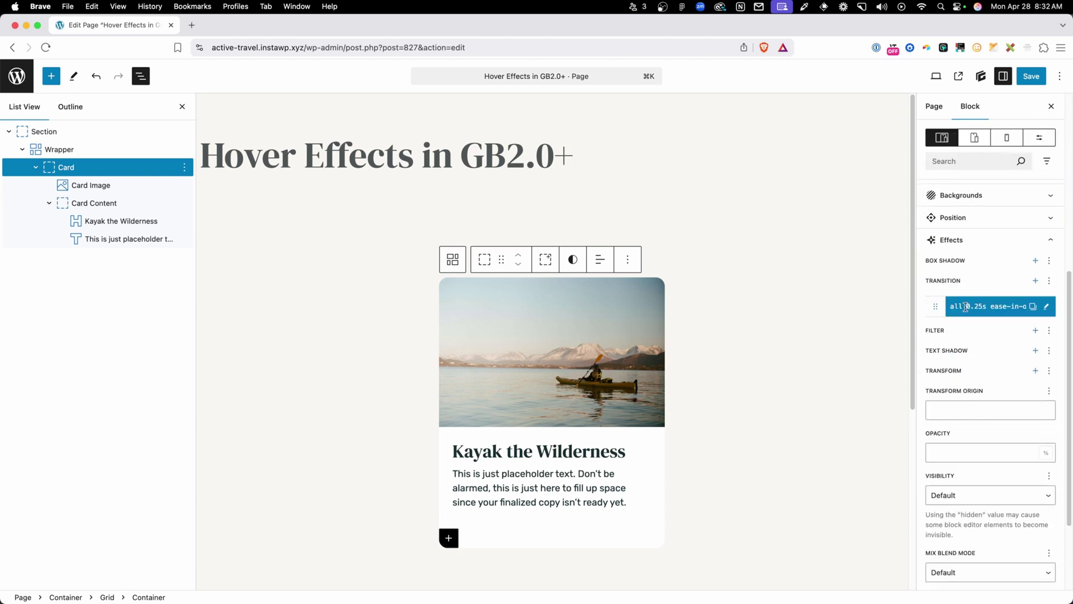
pyautogui.click(1046, 307)
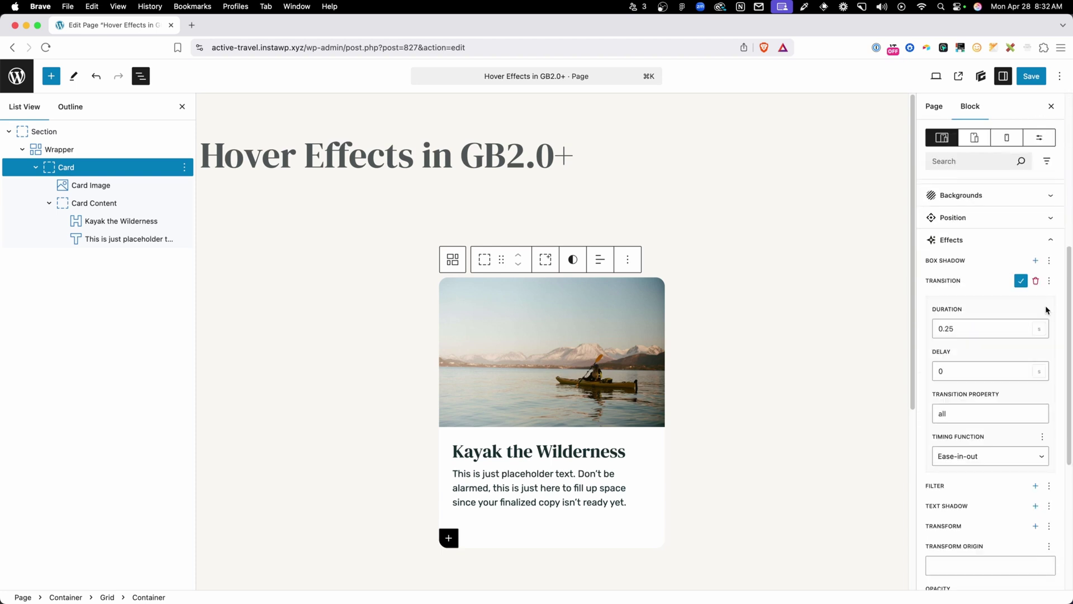
pyautogui.doubleClick(951, 414)
pyautogui.write('box-shadow')
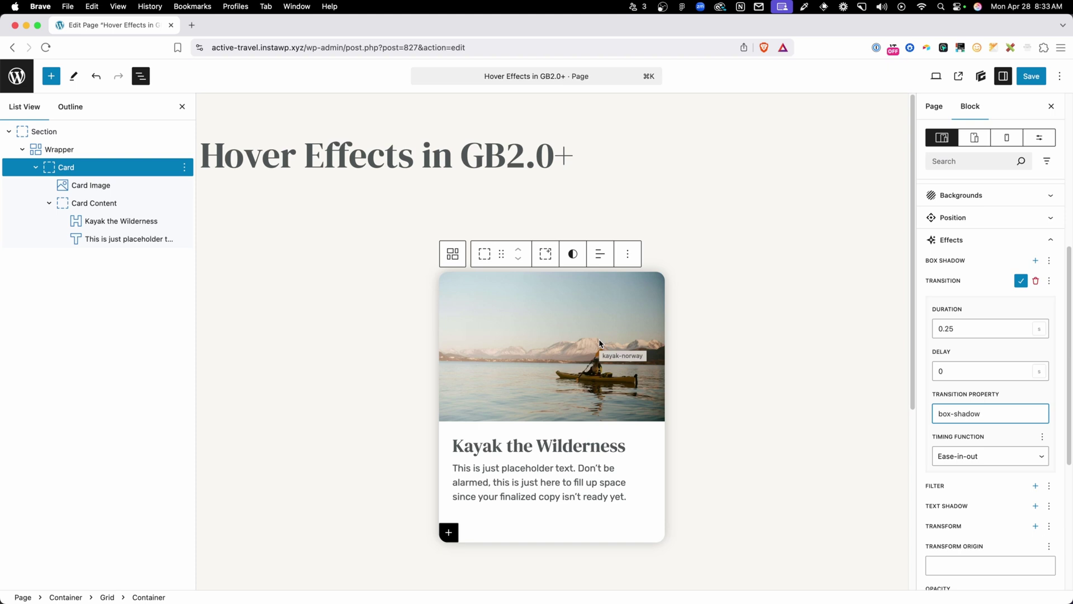
pyautogui.click(1021, 280)
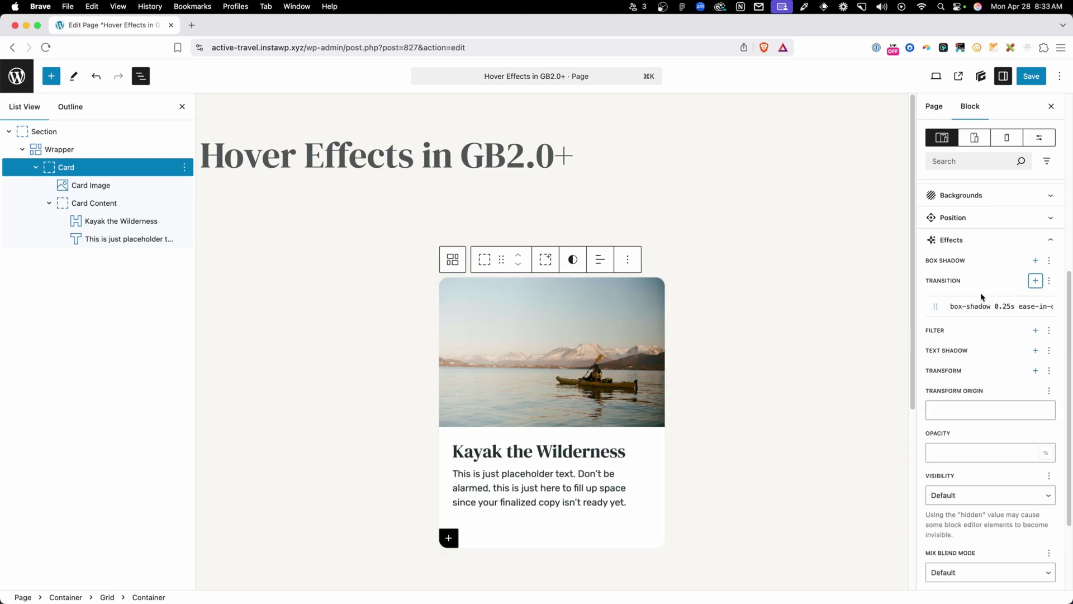
# Add a second Card transition on transform lasting 1 second with ease timing
pyautogui.click(1036, 281)
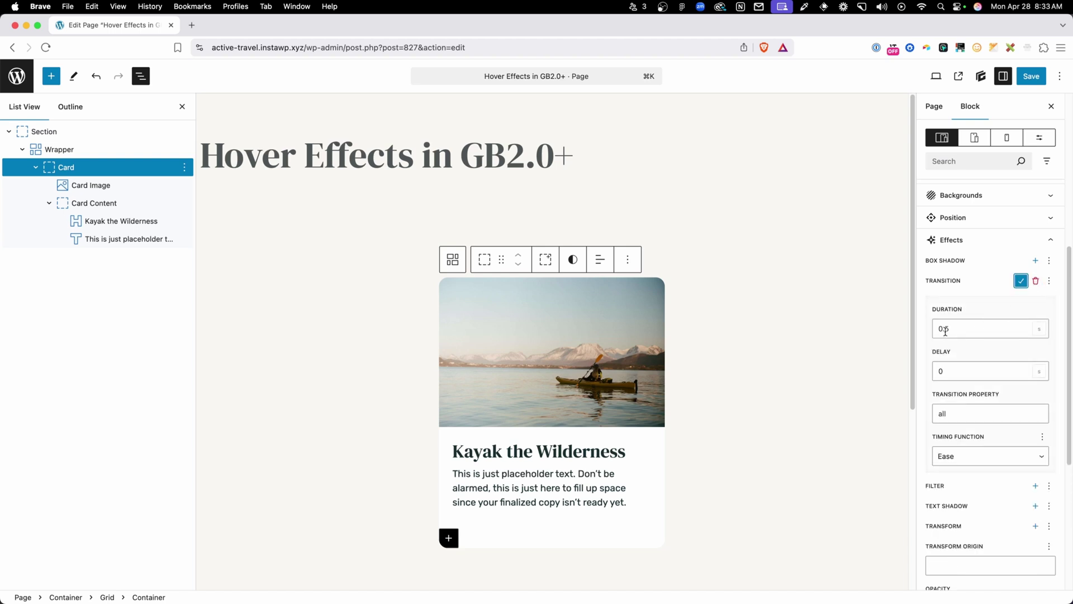
pyautogui.moveTo(946, 329); pyautogui.dragTo(911, 330)
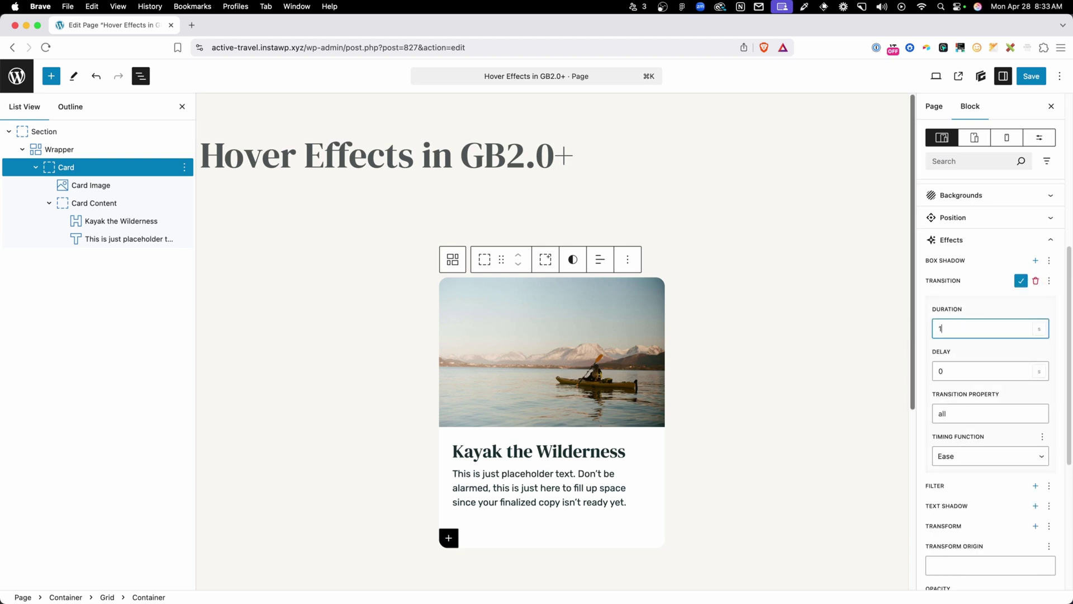
pyautogui.doubleClick(970, 416)
pyautogui.press('BackSpace')
pyautogui.scroll(-1, 896, 407)
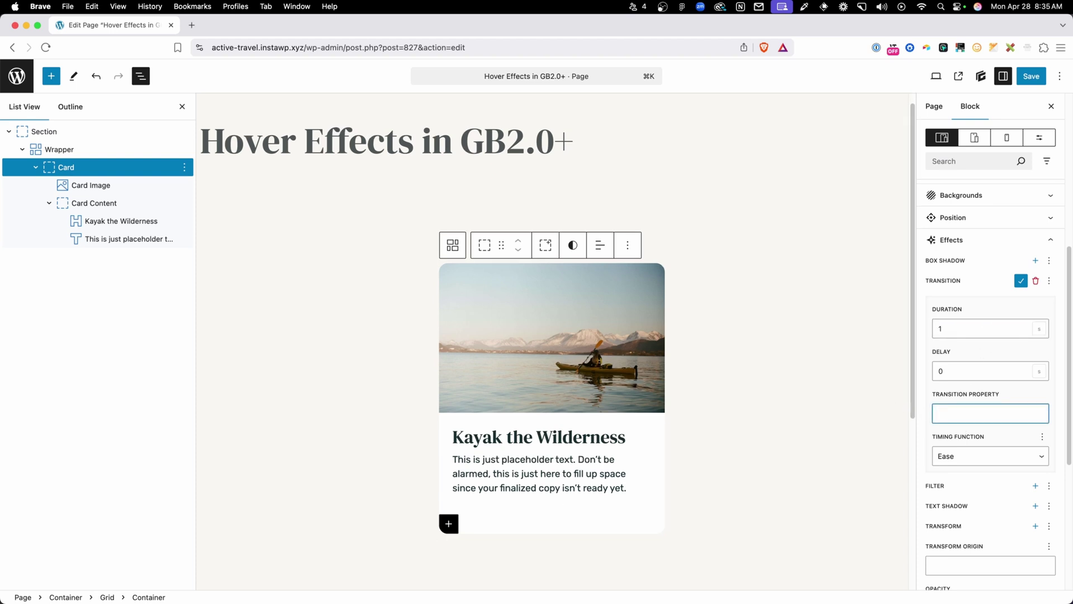
pyautogui.write('transform')
pyautogui.click(1021, 280)
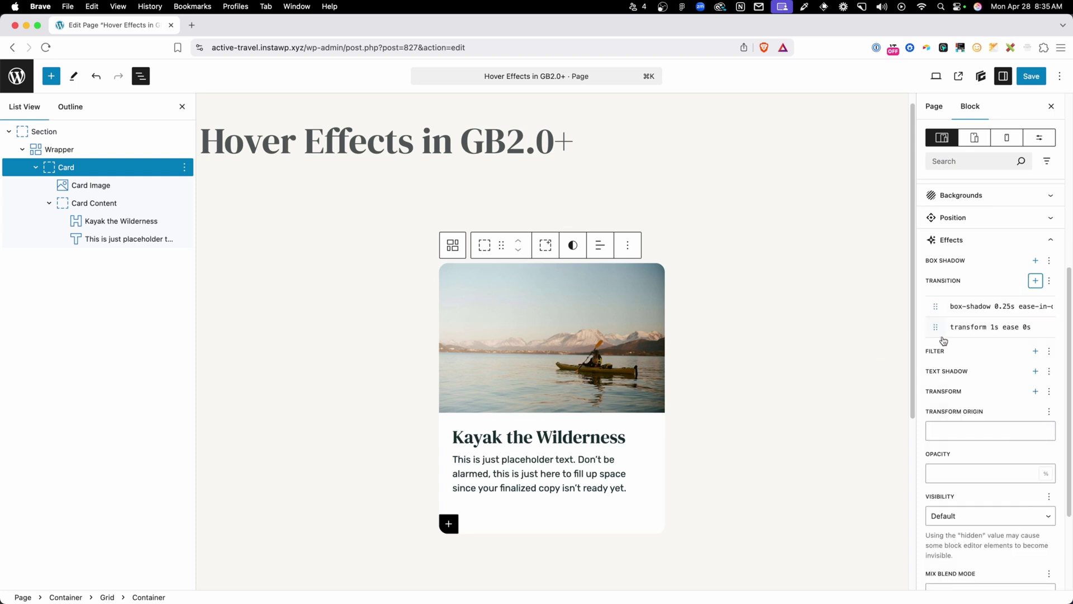
pyautogui.moveTo(974, 314)
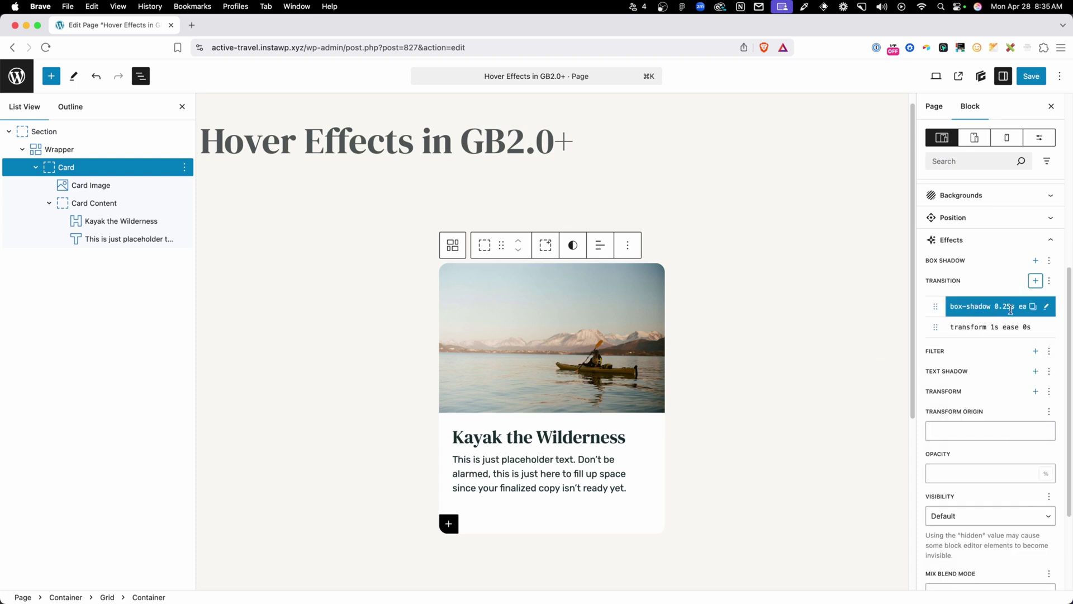
pyautogui.moveTo(995, 334)
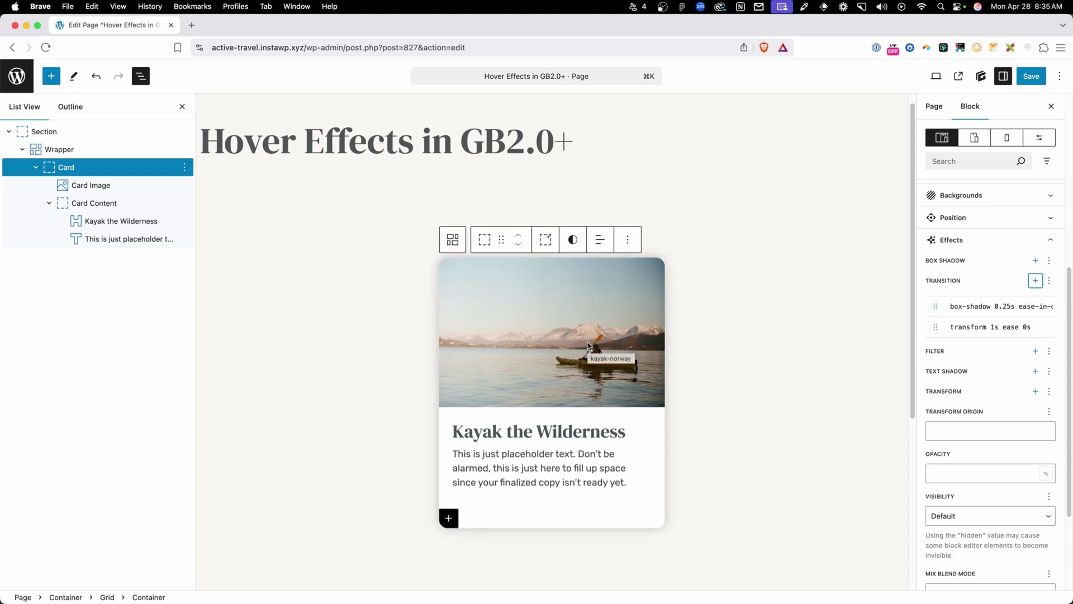
# Change the transform transition's duration from 1 to 5 seconds
pyautogui.click(973, 327)
pyautogui.doubleClick(948, 331)
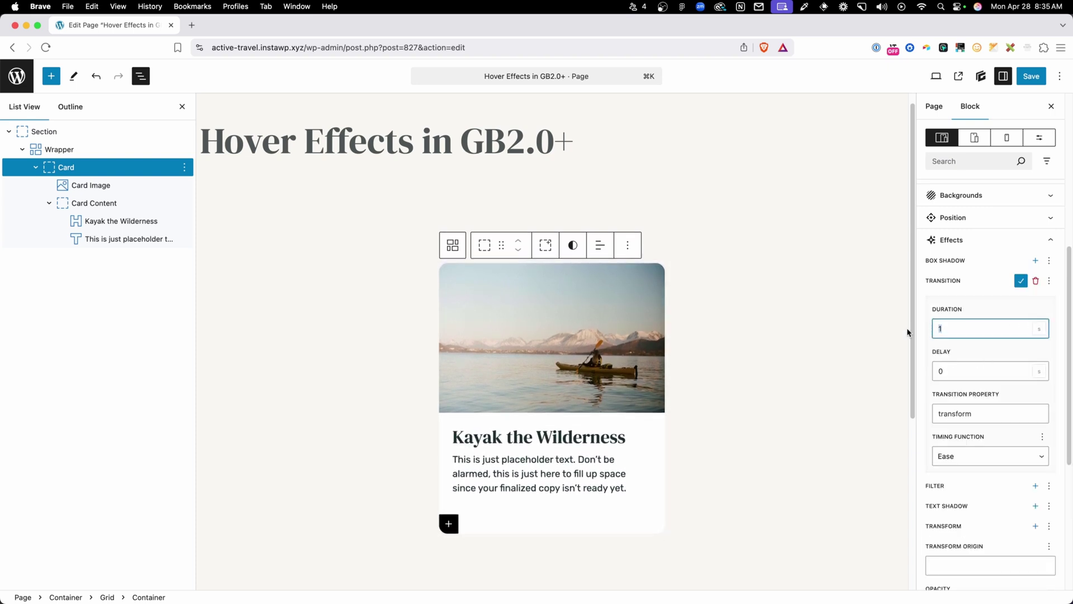
pyautogui.write('5')
pyautogui.click(1024, 281)
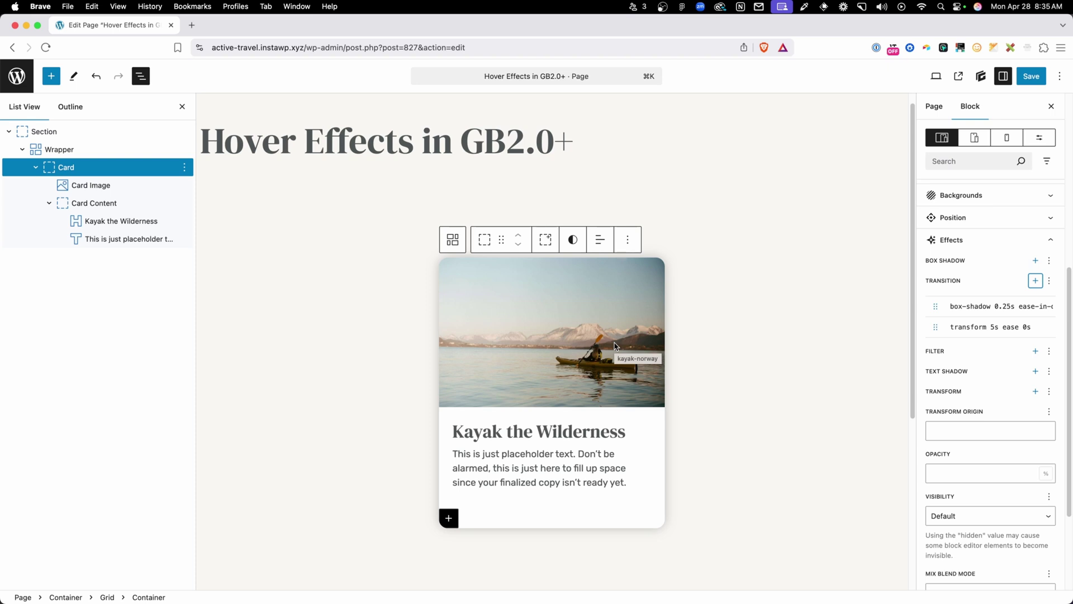
# Reopen the transform transition and select its 'transform' property text
pyautogui.click(991, 326)
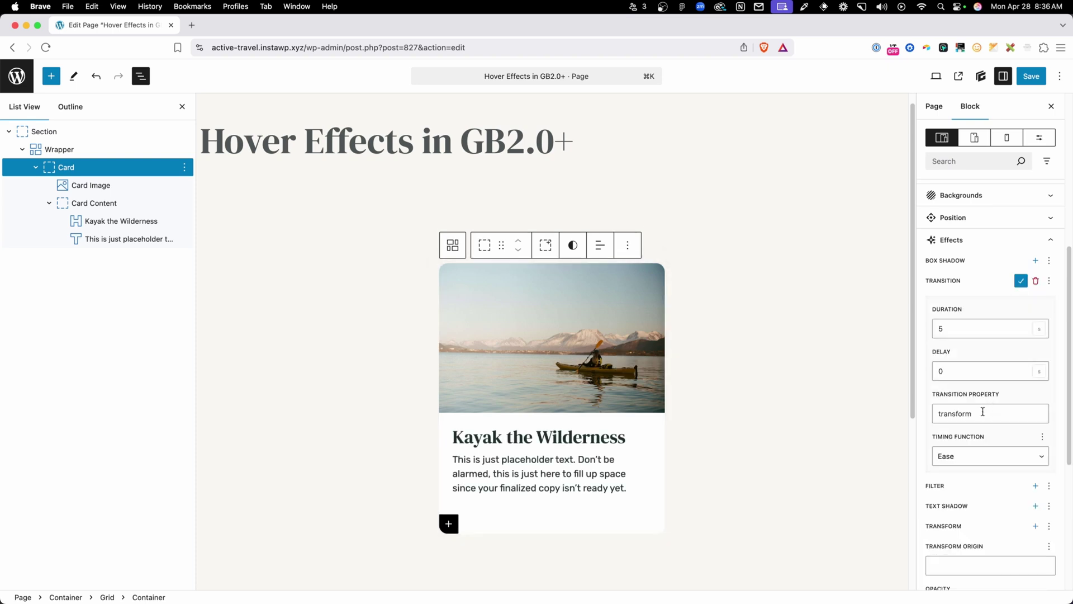
pyautogui.click(983, 412)
pyautogui.moveTo(983, 412); pyautogui.dragTo(931, 416)
pyautogui.click(994, 414)
pyautogui.doubleClick(986, 414)
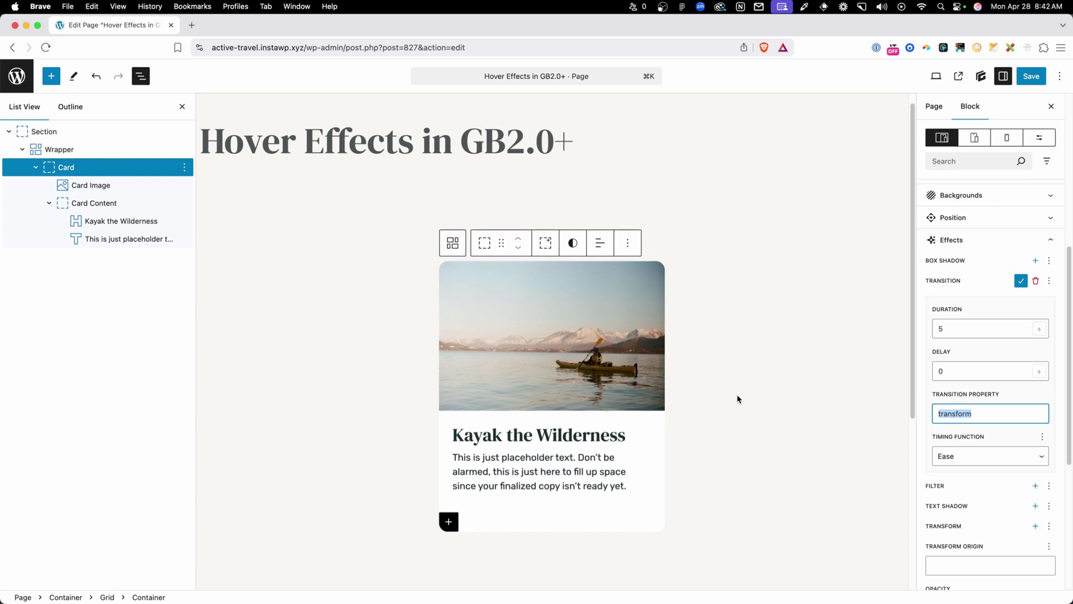
# Select the Kayak the Wilderness headline and copy its class name .gb-text-61670aab
pyautogui.click(526, 433)
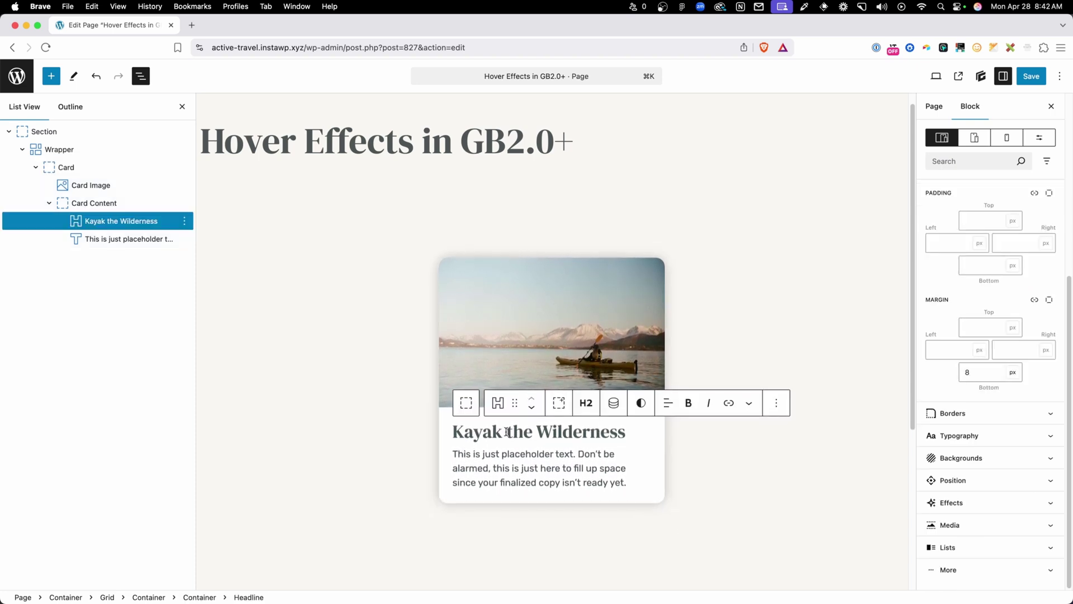
pyautogui.scroll(5, 937, 370)
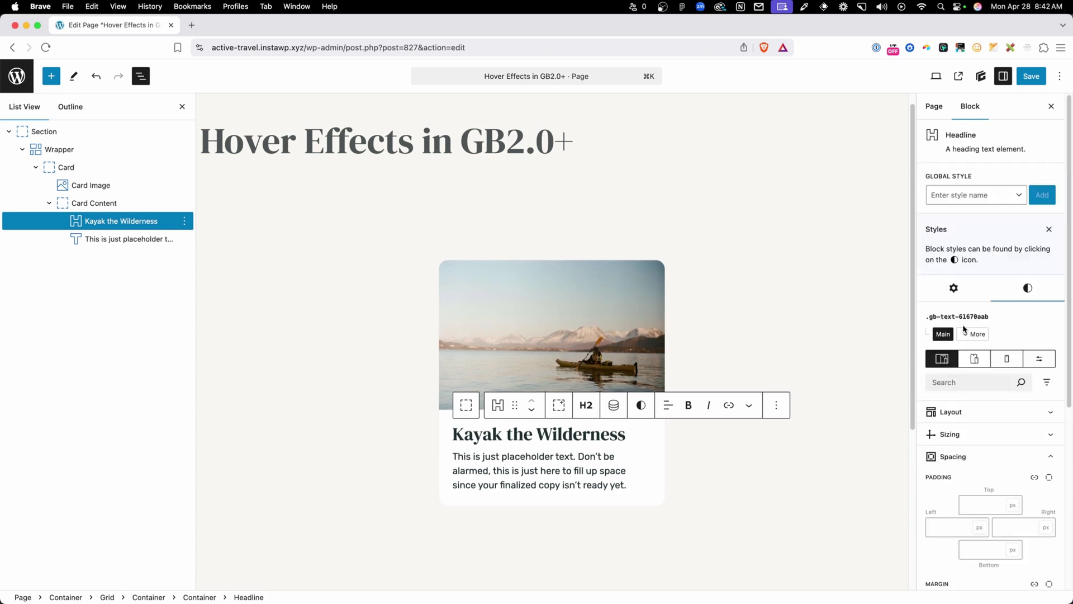
pyautogui.moveTo(989, 316); pyautogui.dragTo(930, 314)
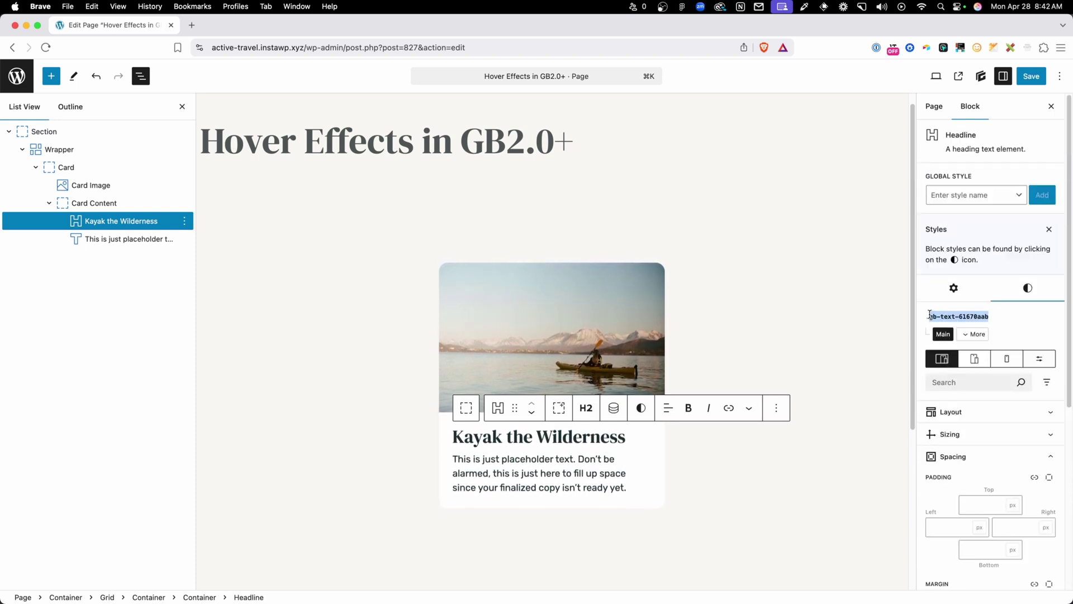
pyautogui.click(943, 314)
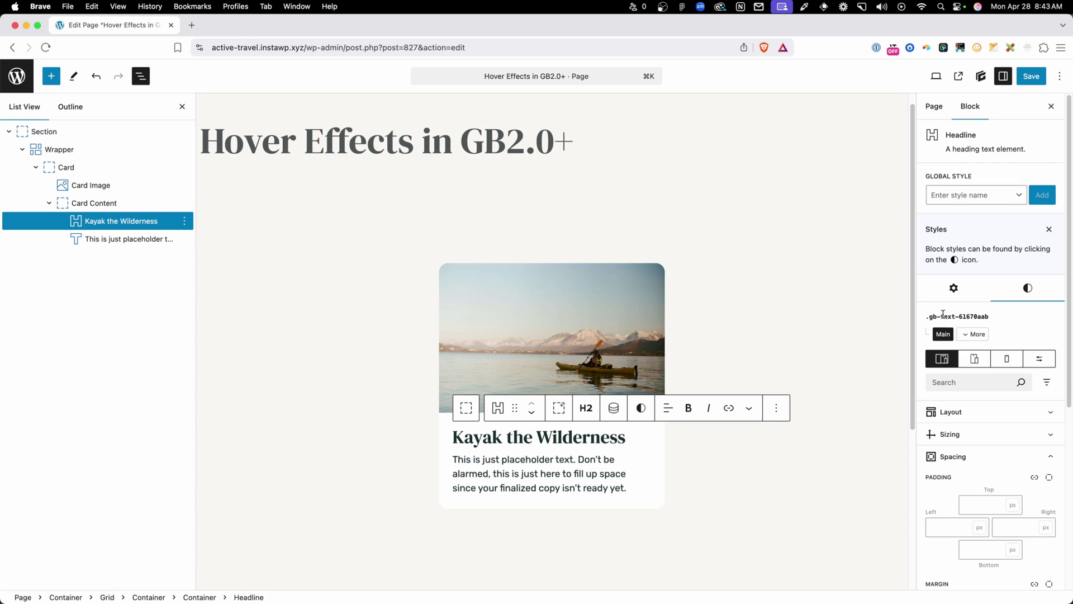
pyautogui.moveTo(990, 317); pyautogui.dragTo(925, 318)
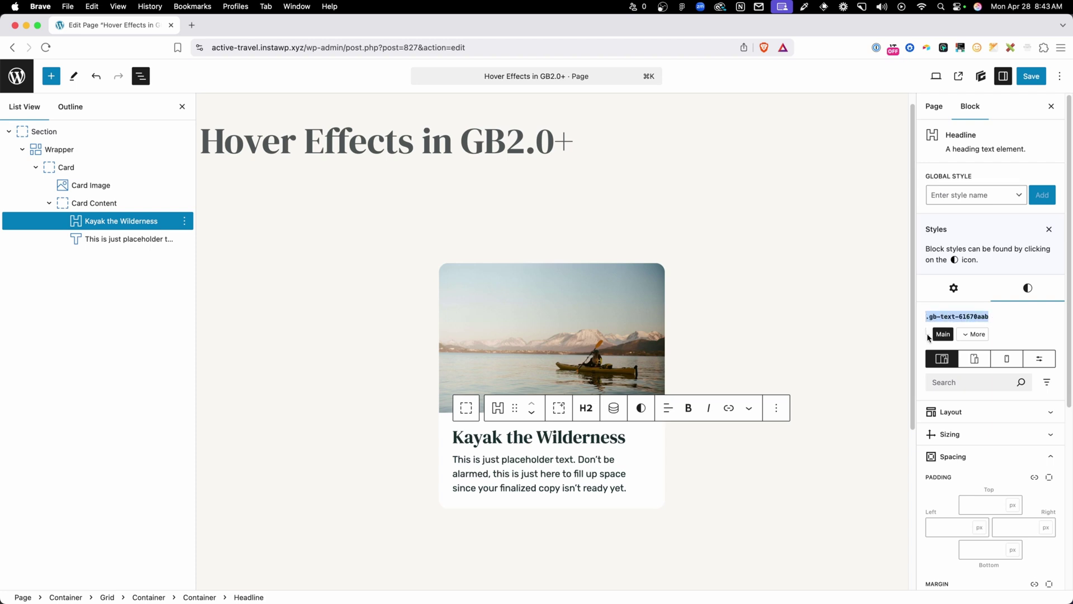
pyautogui.rightClick(938, 314)
pyautogui.click(906, 336)
# Start a new compound Card selector reading &:is(:focus, :hover) .gb-text-61670aab
pyautogui.click(447, 516)
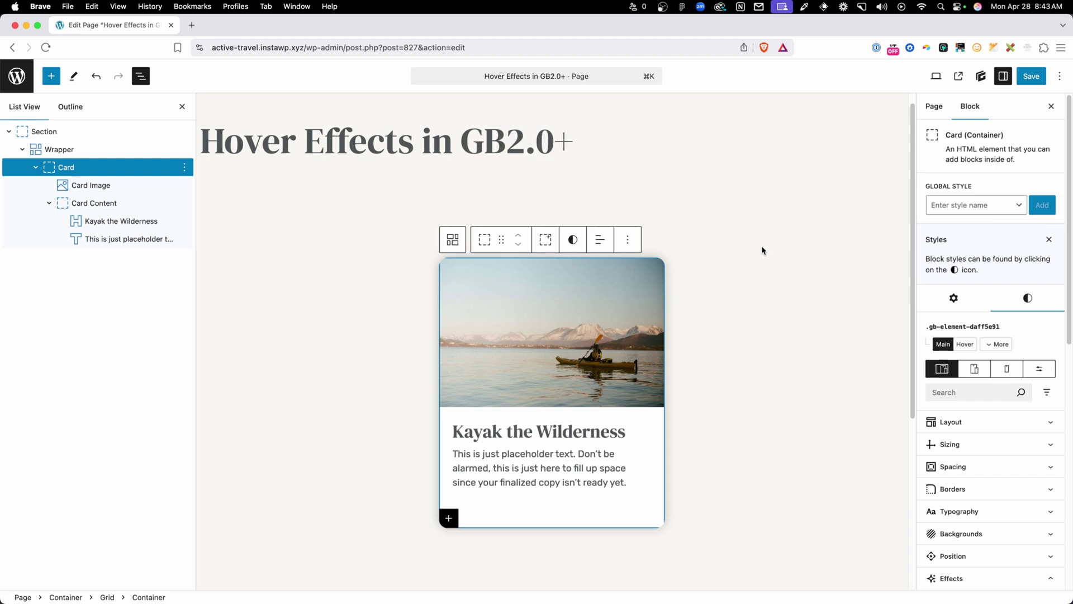
pyautogui.click(995, 344)
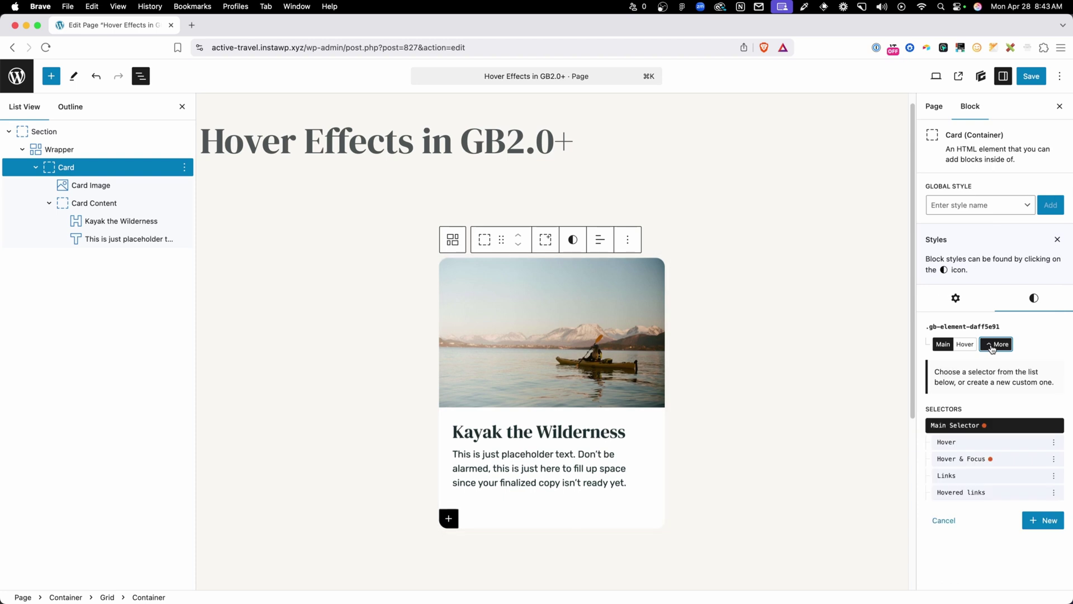
pyautogui.click(1043, 521)
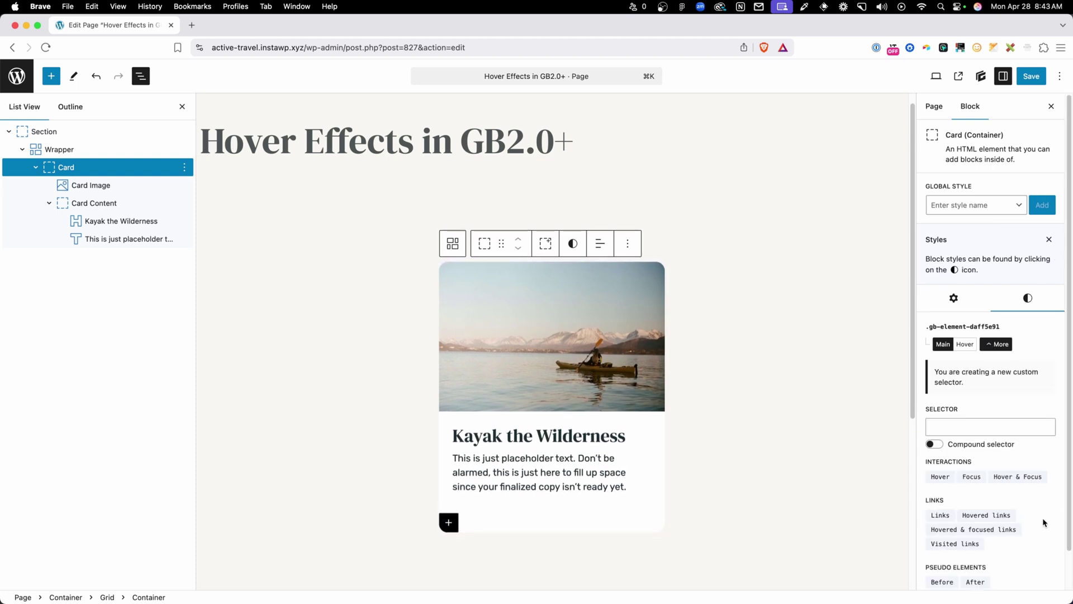
pyautogui.click(986, 434)
pyautogui.click(934, 445)
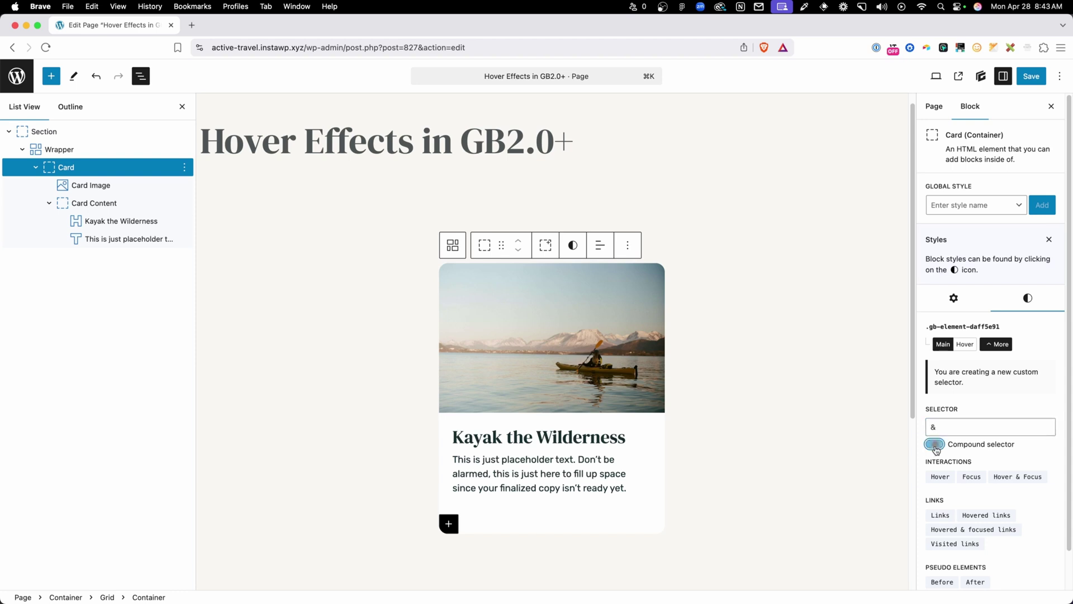
pyautogui.click(965, 428)
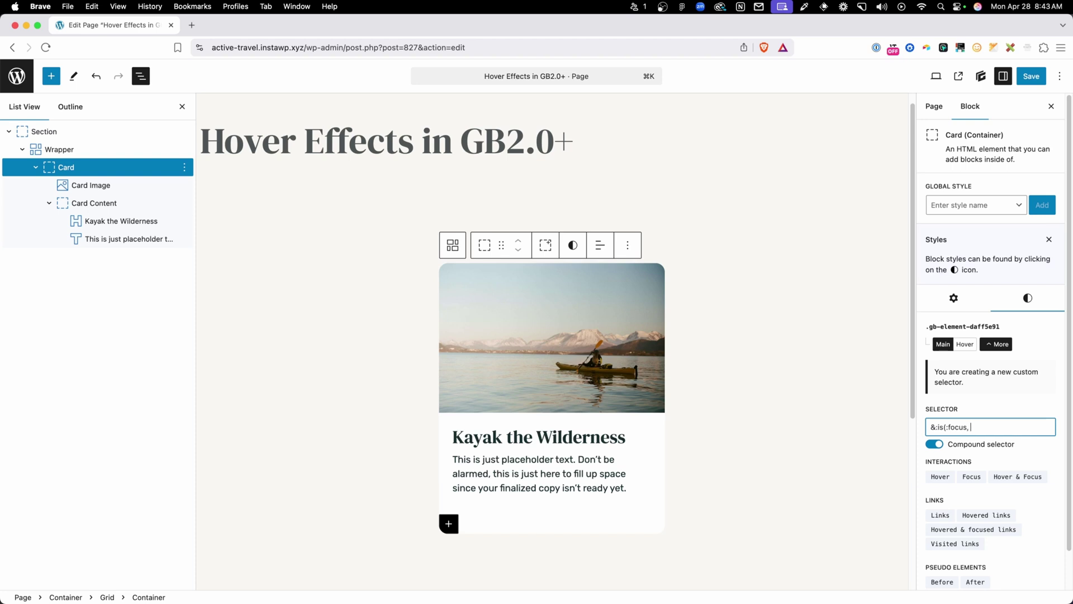
pyautogui.write('hover')
pyautogui.press('super+v')
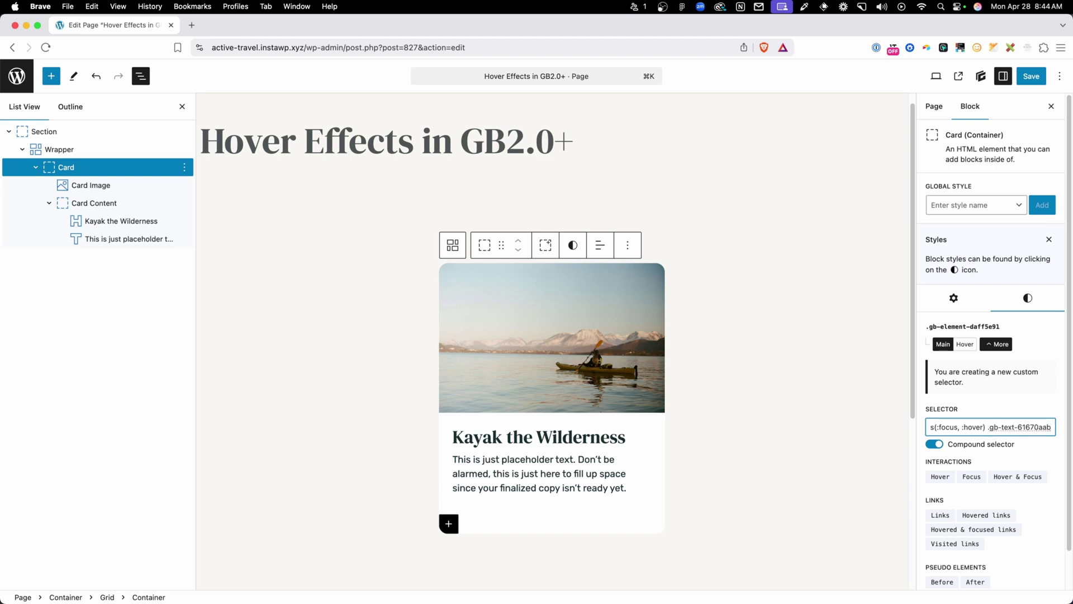
pyautogui.scroll(-2, 1000, 447)
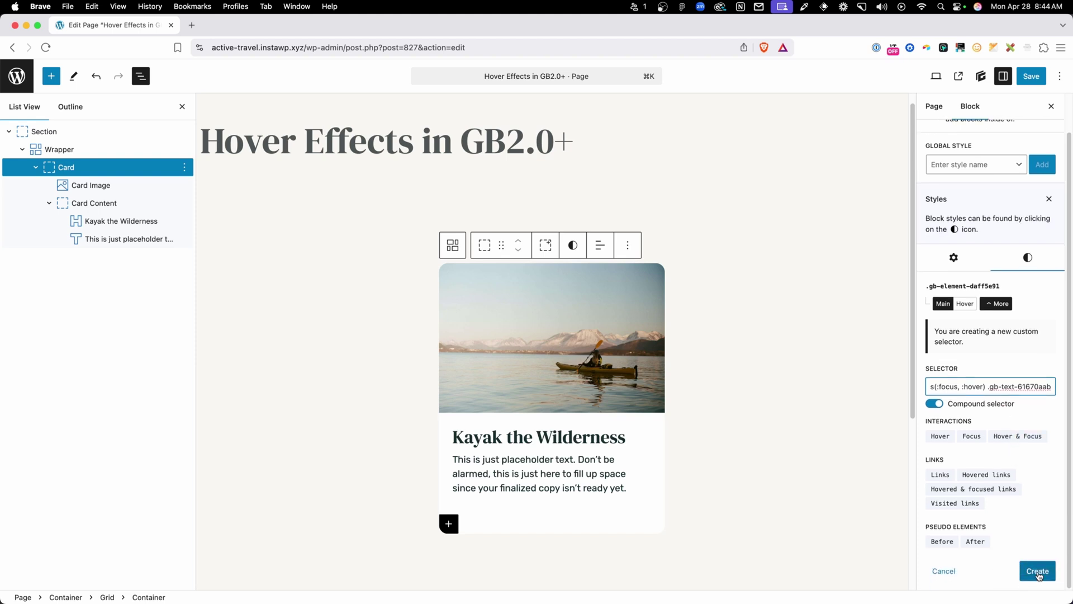
# Create the &:is(:focus, :hover) .gb-text-61670aab selector on the Card
pyautogui.click(1037, 571)
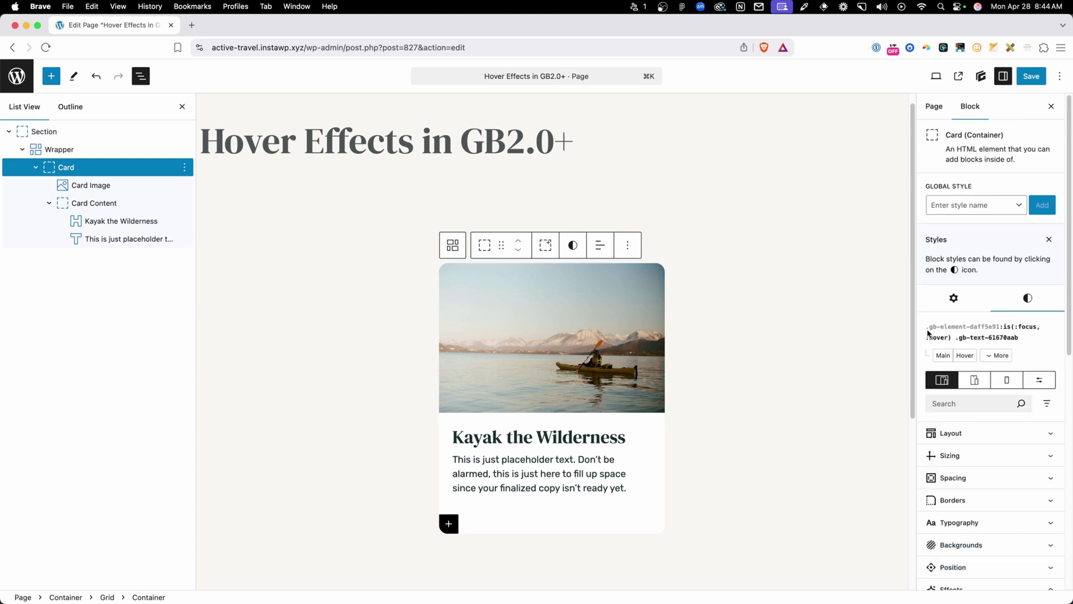
pyautogui.moveTo(928, 327); pyautogui.dragTo(1001, 325)
pyautogui.click(1001, 326)
pyautogui.moveTo(957, 338); pyautogui.dragTo(1019, 338)
pyautogui.click(1020, 338)
pyautogui.scroll(-3, 950, 391)
# Set this selector's Typography text colour to #ff0000
pyautogui.click(933, 442)
pyautogui.scroll(-3, 937, 402)
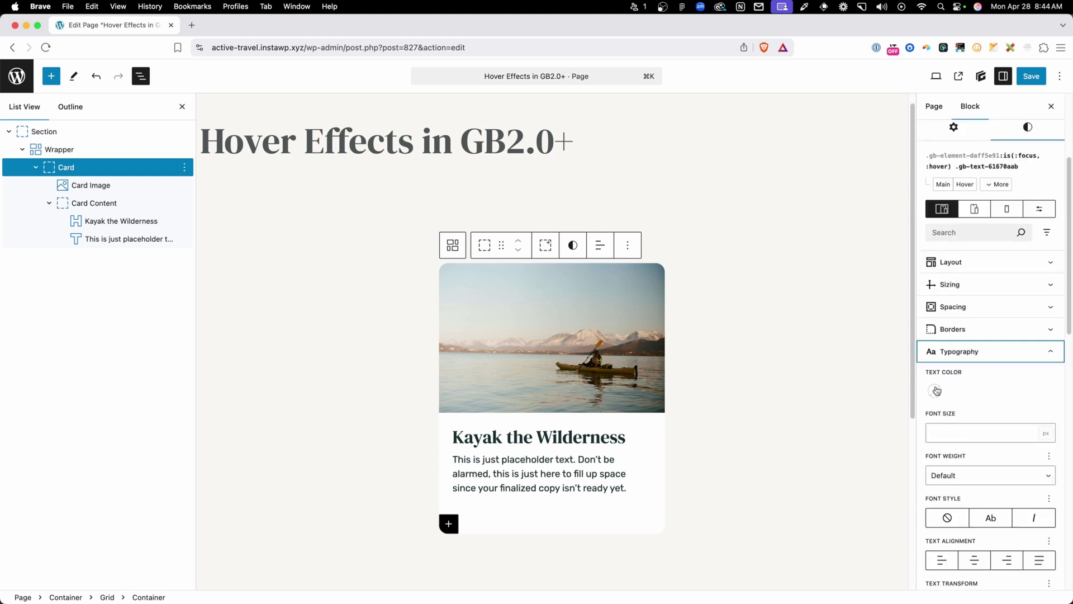
pyautogui.click(937, 390)
pyautogui.write('#ff0000')
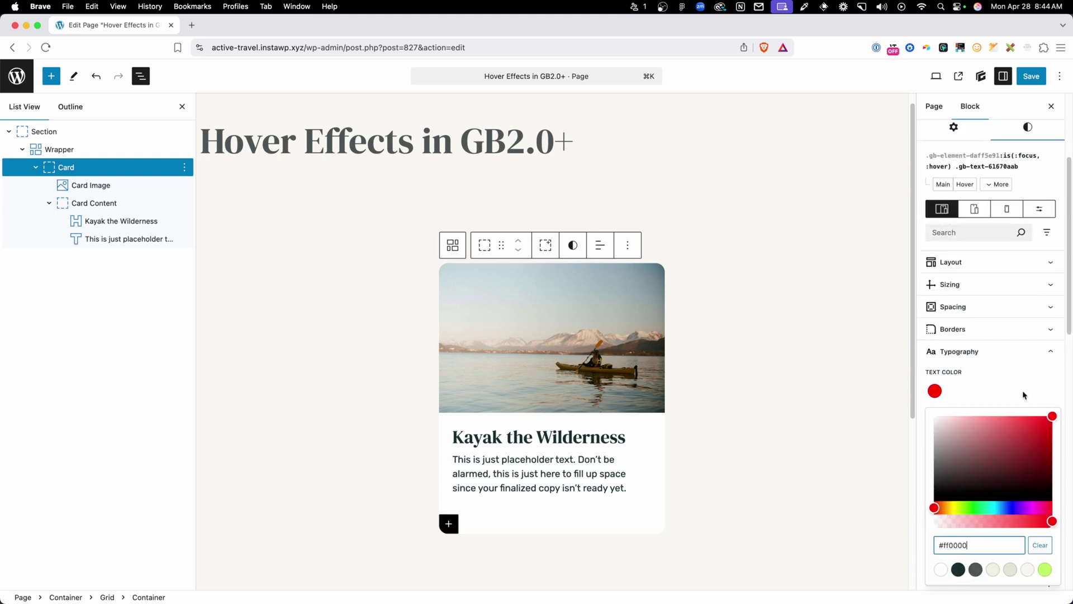
pyautogui.click(1022, 393)
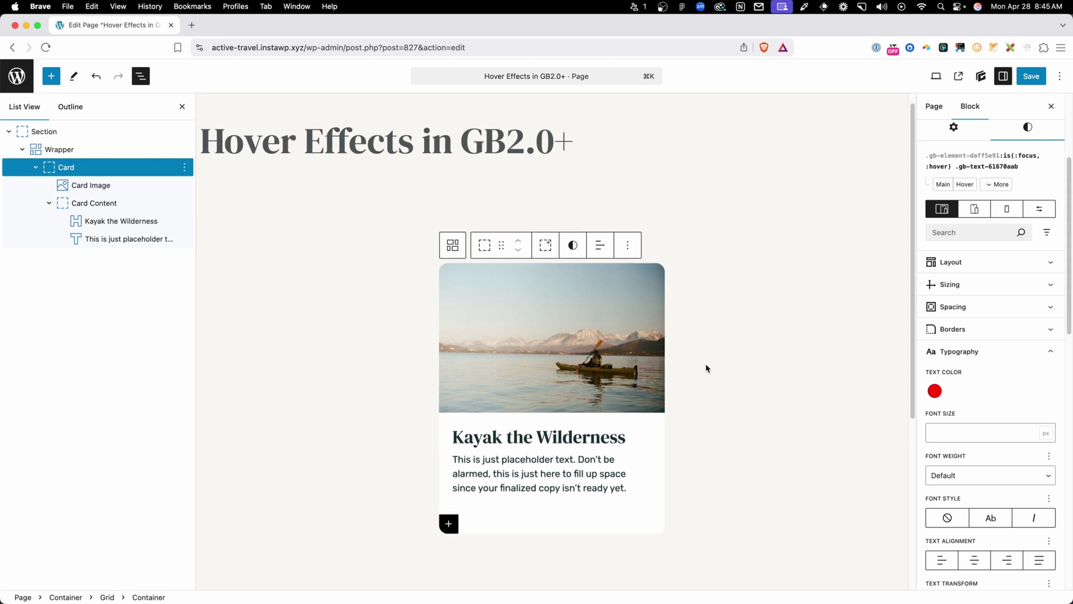
# Add a 0.25-second Ease-in-out transition on all properties to the headline
pyautogui.click(580, 434)
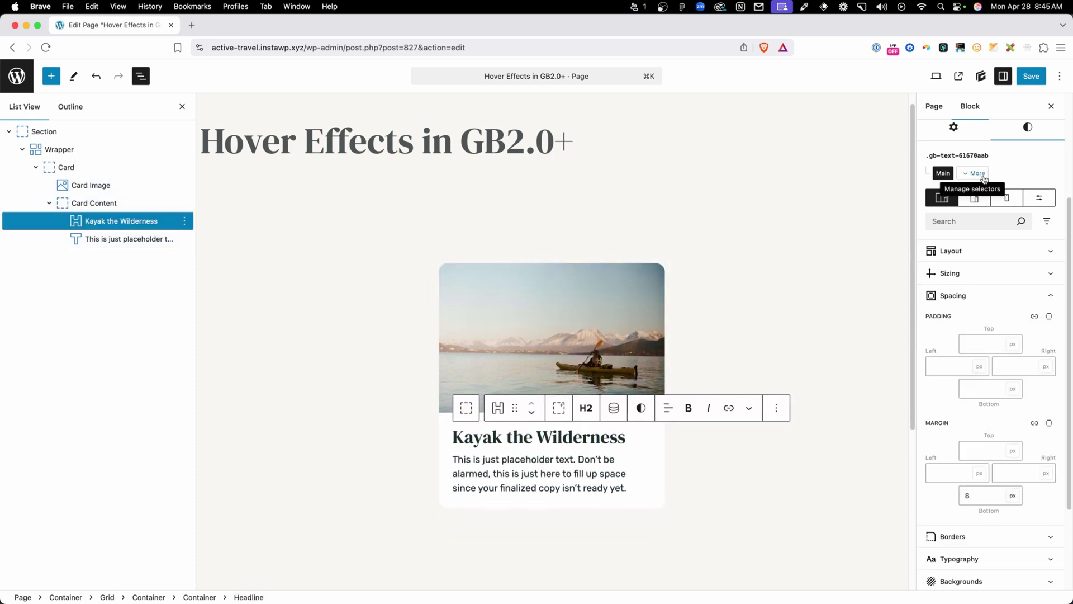
pyautogui.scroll(-3, 981, 425)
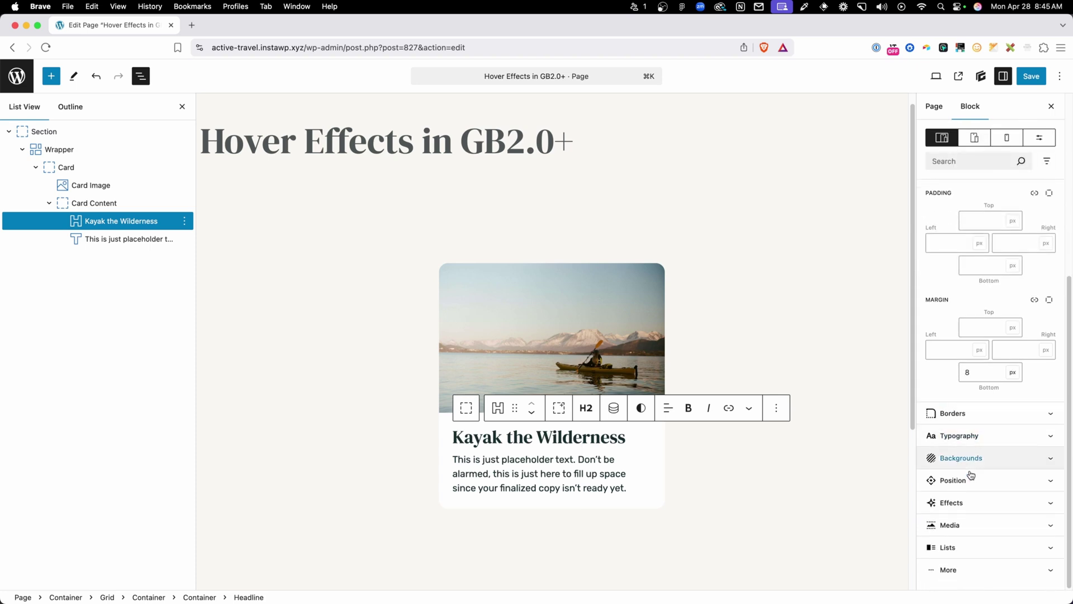
pyautogui.click(964, 520)
pyautogui.click(962, 504)
pyautogui.scroll(-3, 1001, 475)
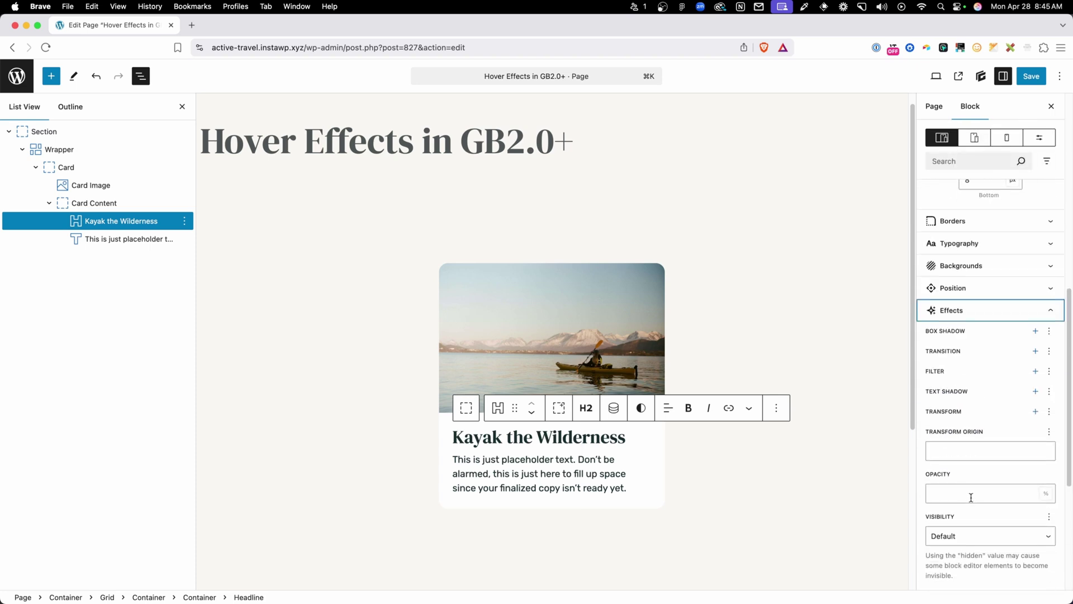
pyautogui.click(1035, 353)
pyautogui.click(981, 399)
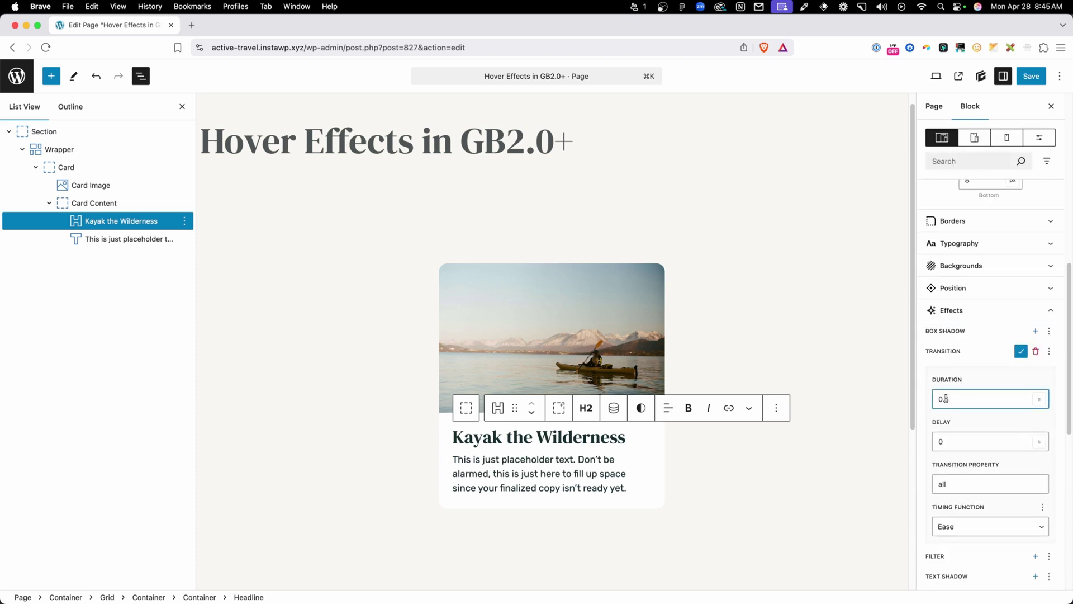
pyautogui.write('25')
pyautogui.click(978, 527)
pyautogui.click(975, 576)
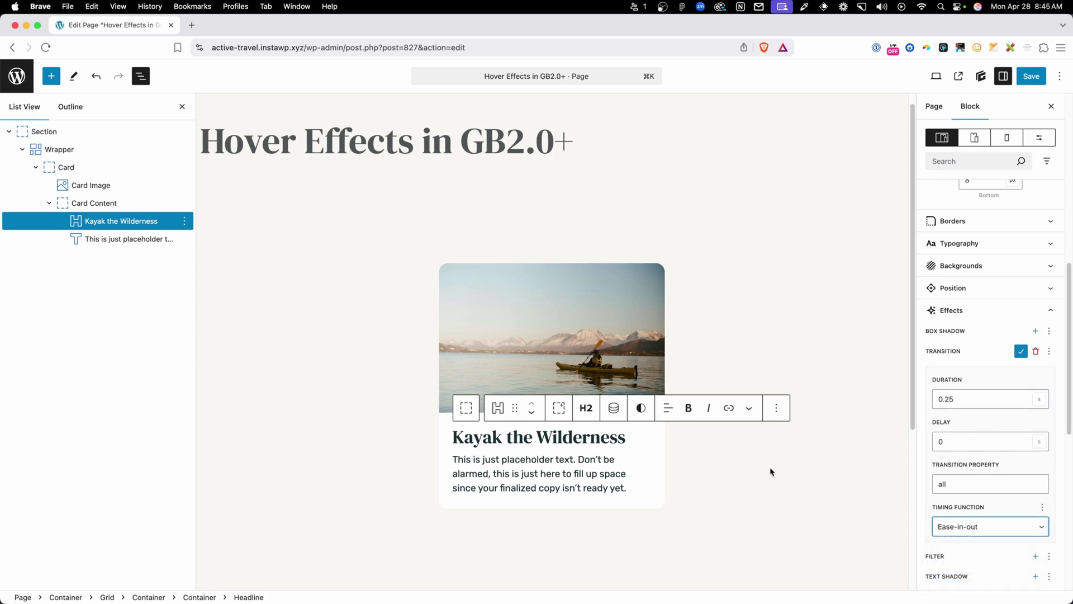
pyautogui.click(770, 472)
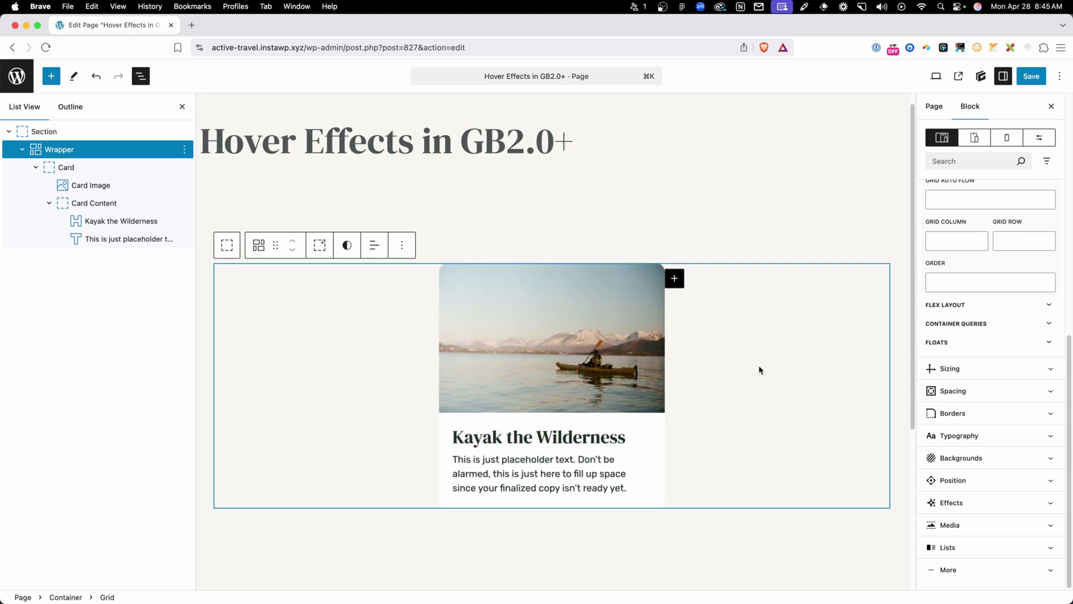
# Copy the description paragraph's class name .gb-text-f47dee0e
pyautogui.click(585, 471)
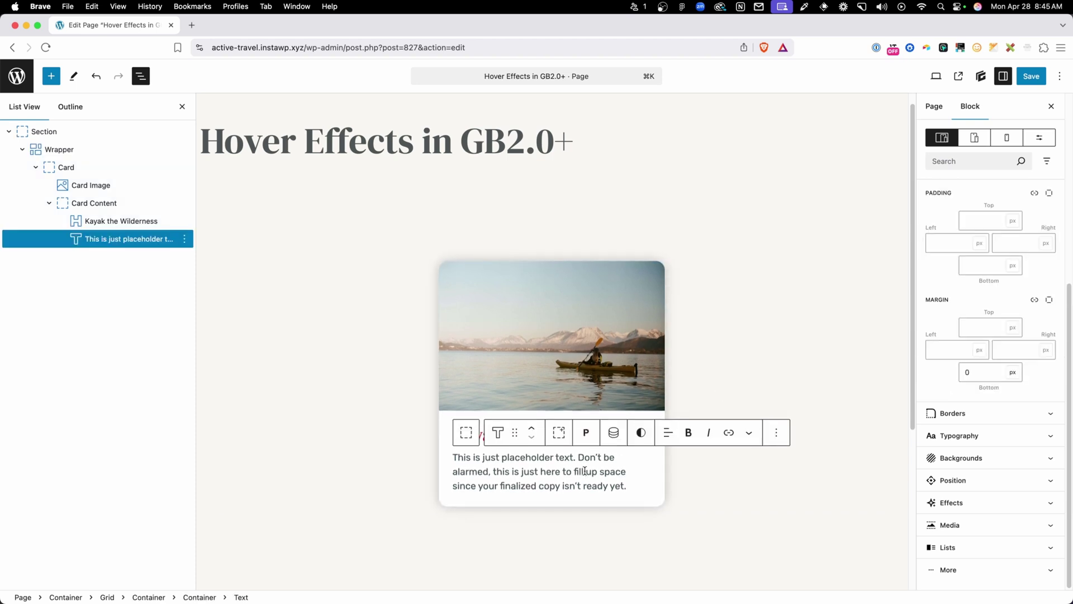
pyautogui.scroll(5, 970, 347)
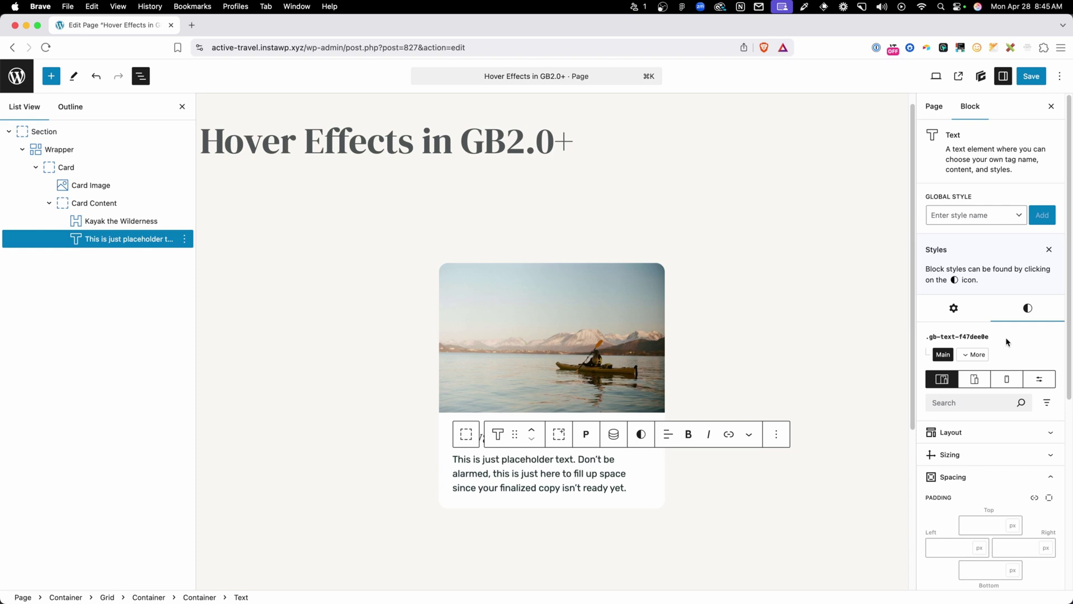
pyautogui.rightClick(936, 336)
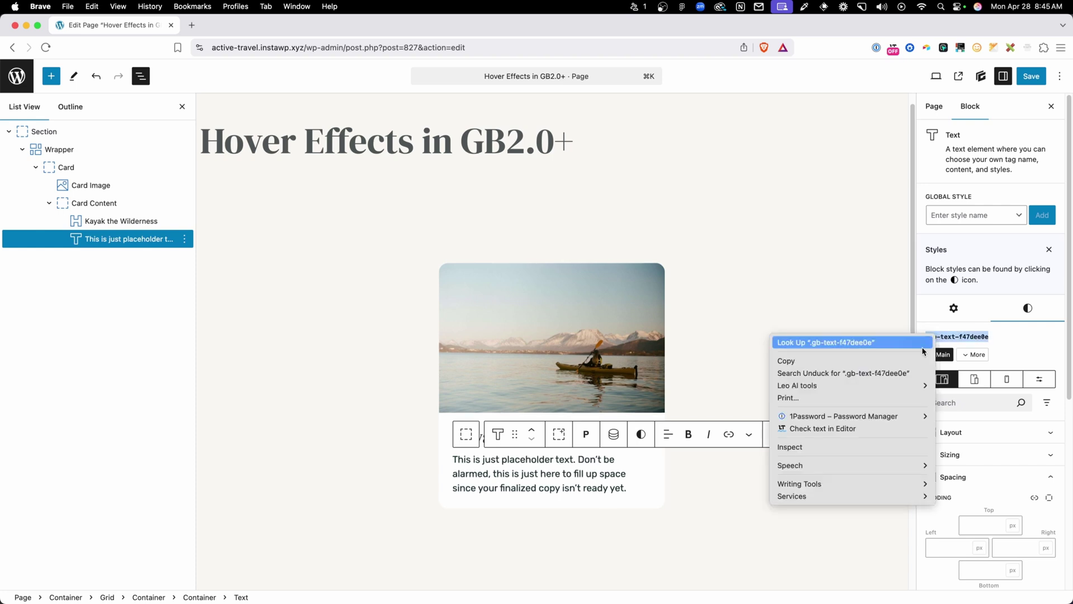
pyautogui.click(793, 352)
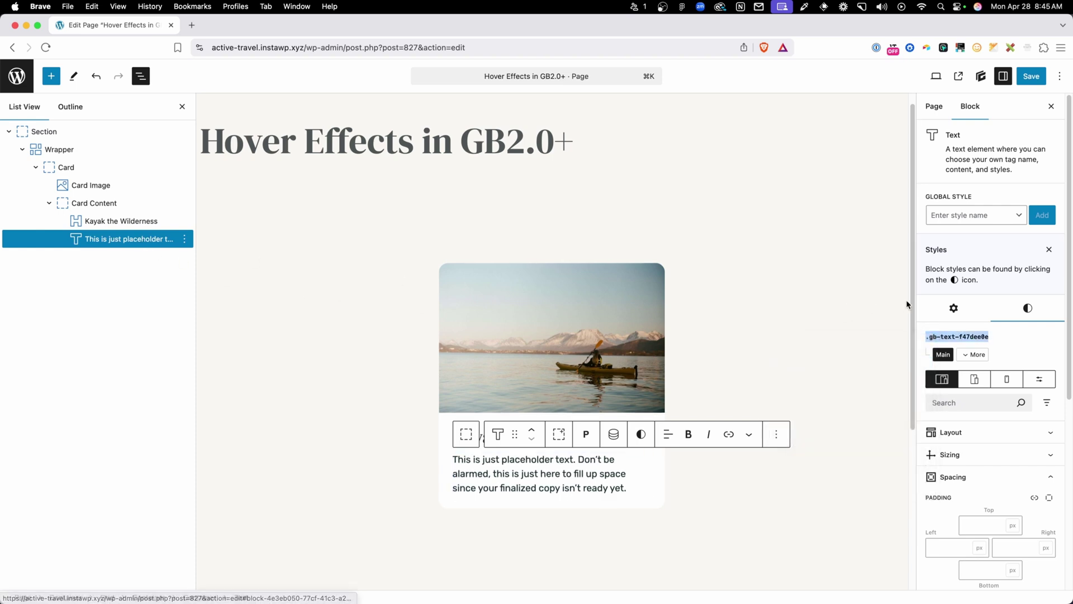
# Create the Card selector &:is(:hover, :focus) .gb-text-f47dee0e targeting the description
pyautogui.click(73, 168)
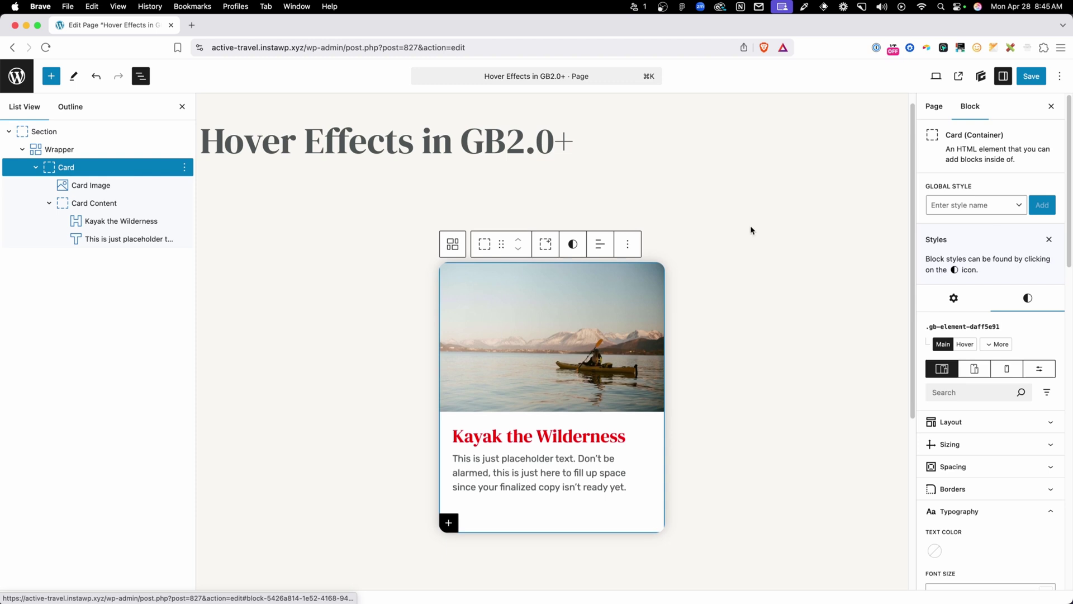
pyautogui.click(998, 344)
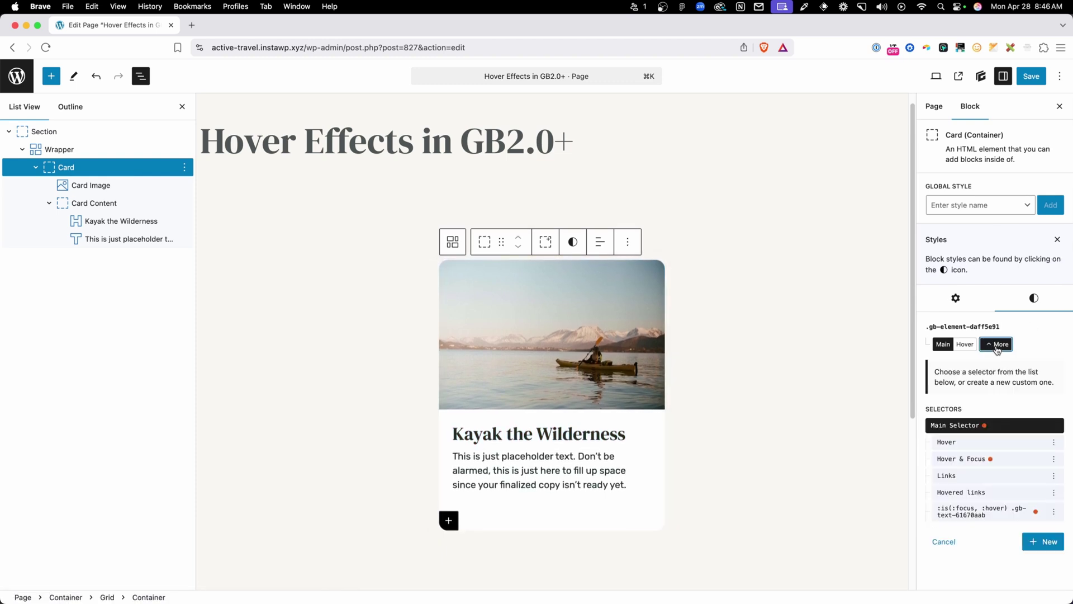
pyautogui.click(1042, 541)
pyautogui.click(947, 429)
pyautogui.write('&:is(')
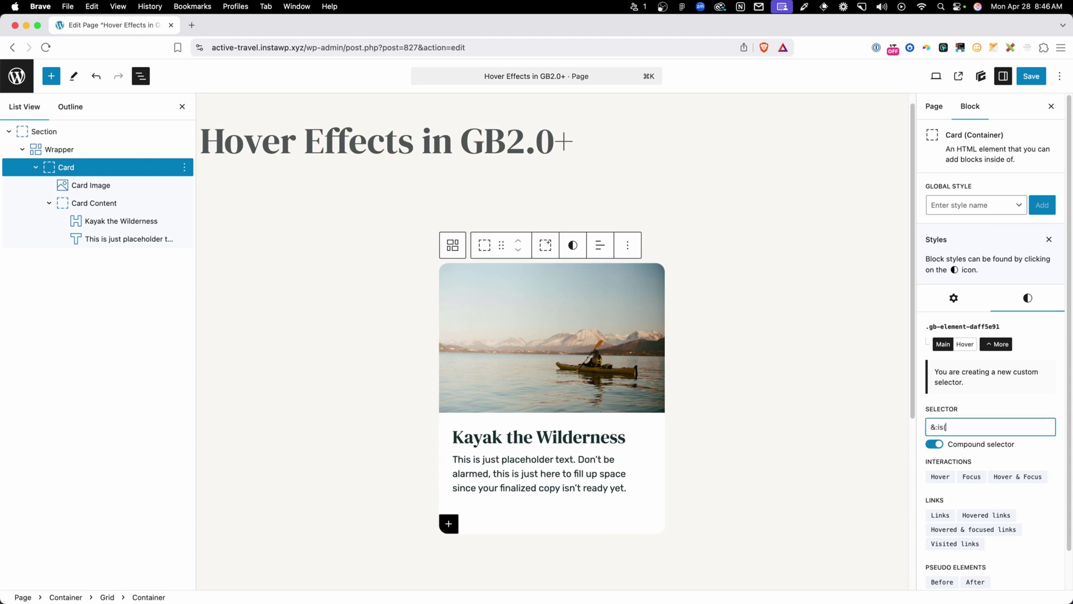
pyautogui.write(':hover, :focus)')
pyautogui.press('super+v')
pyautogui.scroll(-2, 1011, 430)
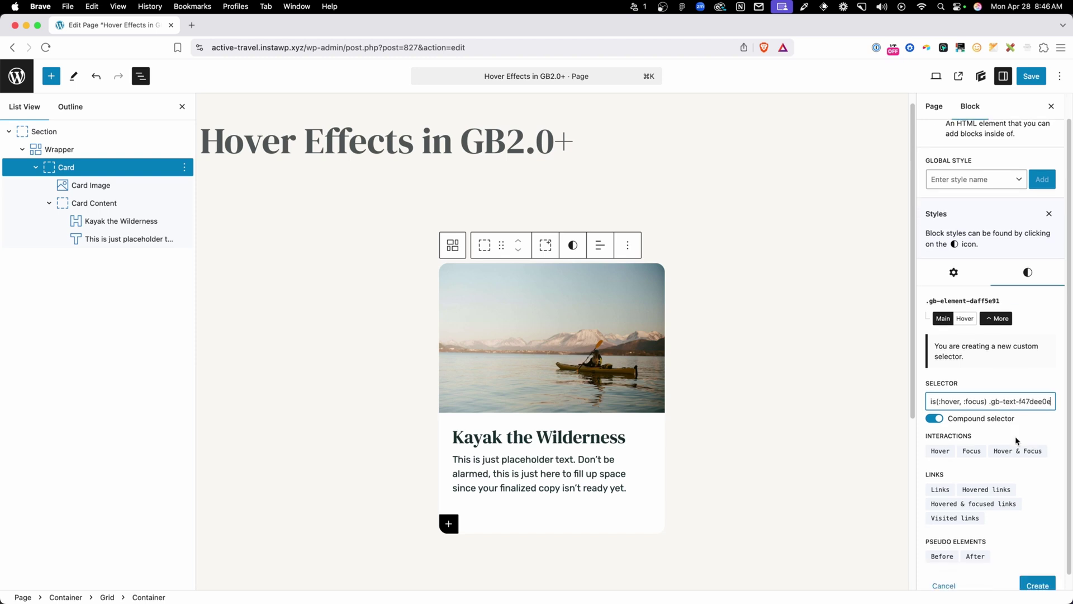
pyautogui.click(1037, 570)
pyautogui.scroll(-2, 1018, 474)
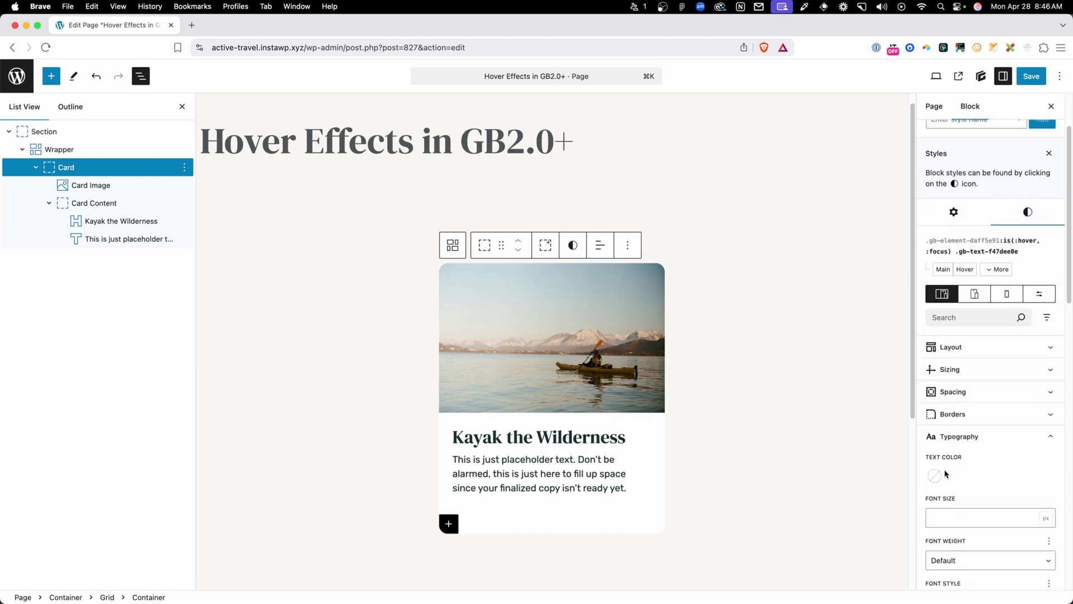
# Set the new selector's text colour to pure red #ff0000
pyautogui.click(934, 476)
pyautogui.moveTo(995, 332); pyautogui.dragTo(1065, 277)
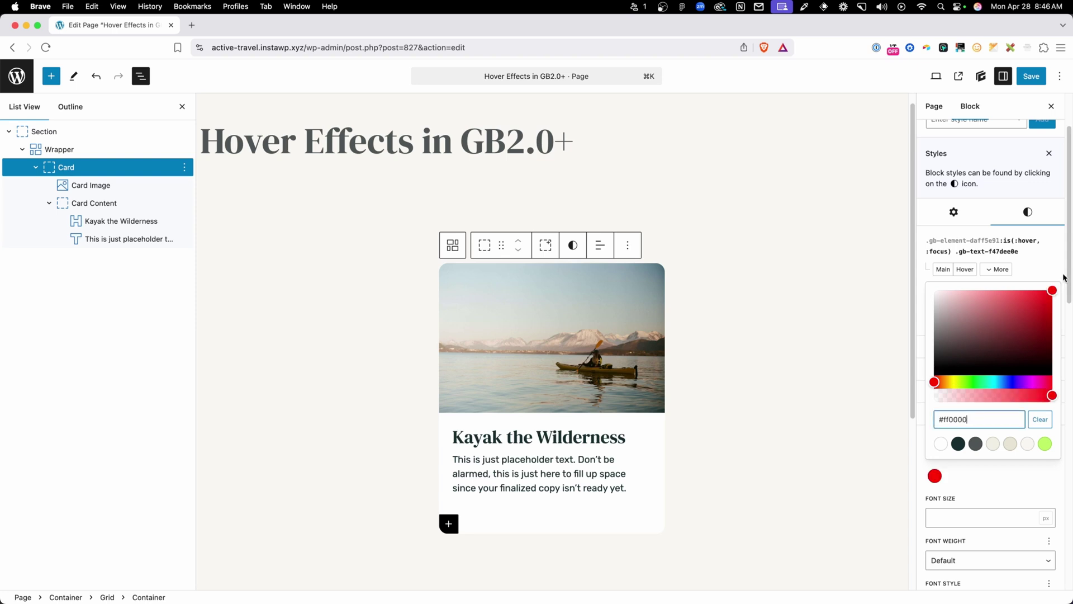
pyautogui.click(993, 477)
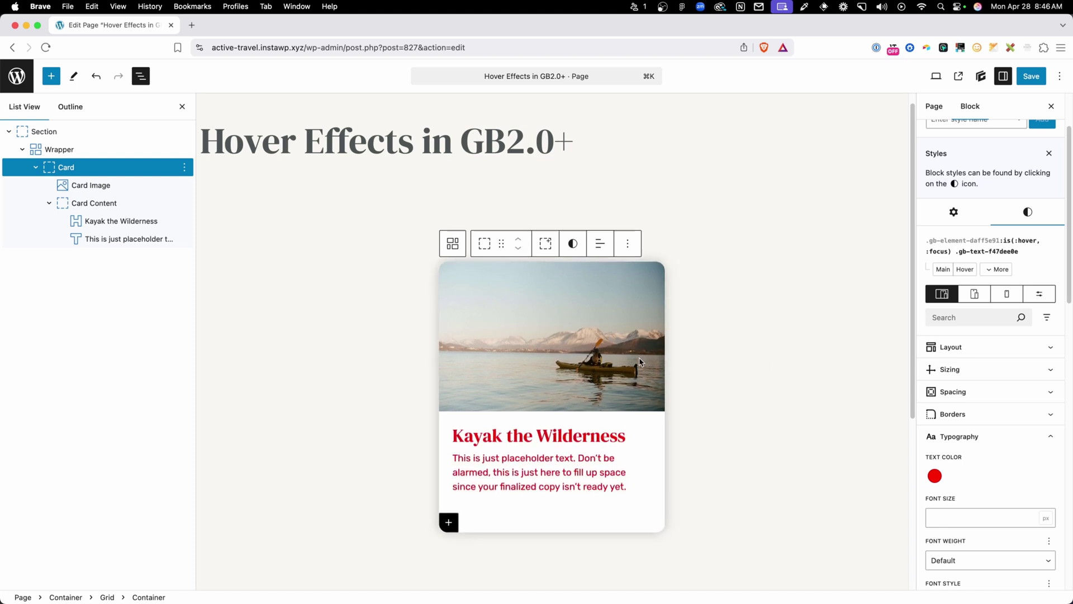
# Give the description paragraph a 0.25-second transition on all properties
pyautogui.click(135, 239)
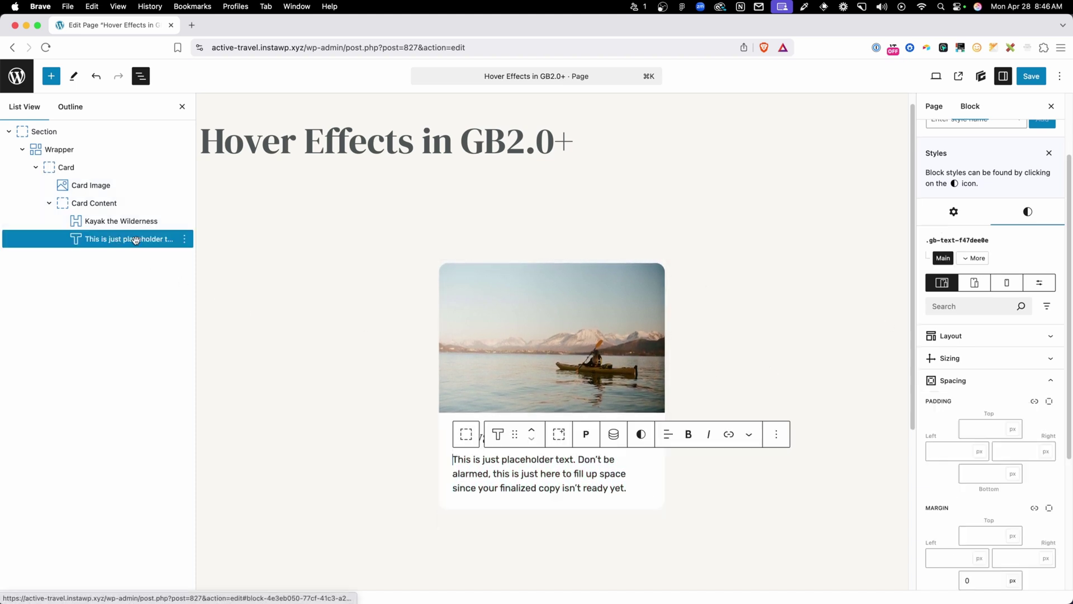
pyautogui.scroll(-5, 1011, 419)
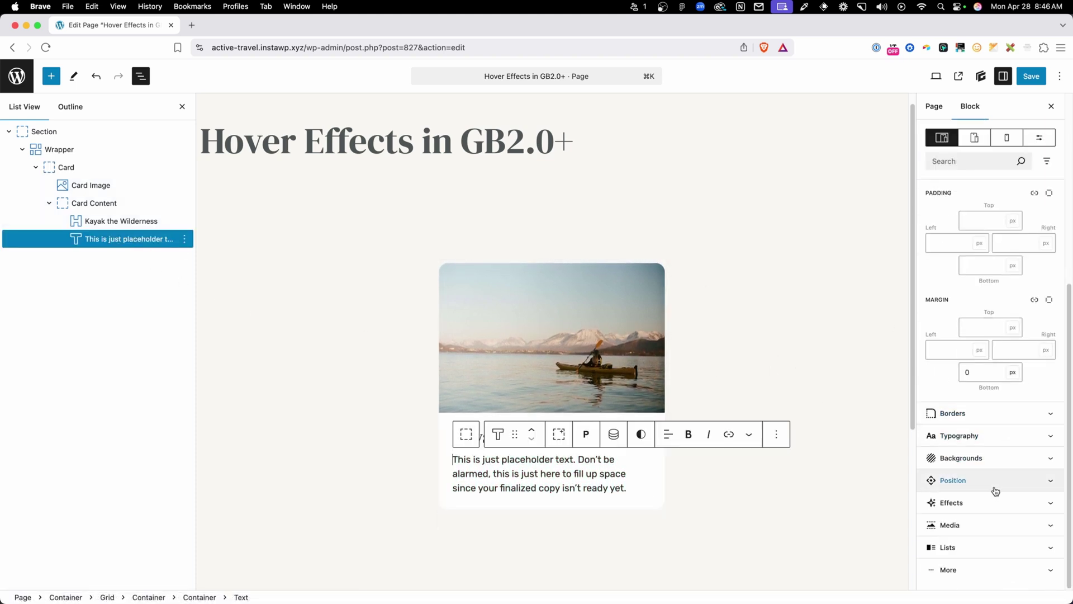
pyautogui.click(988, 509)
pyautogui.scroll(-3, 1006, 481)
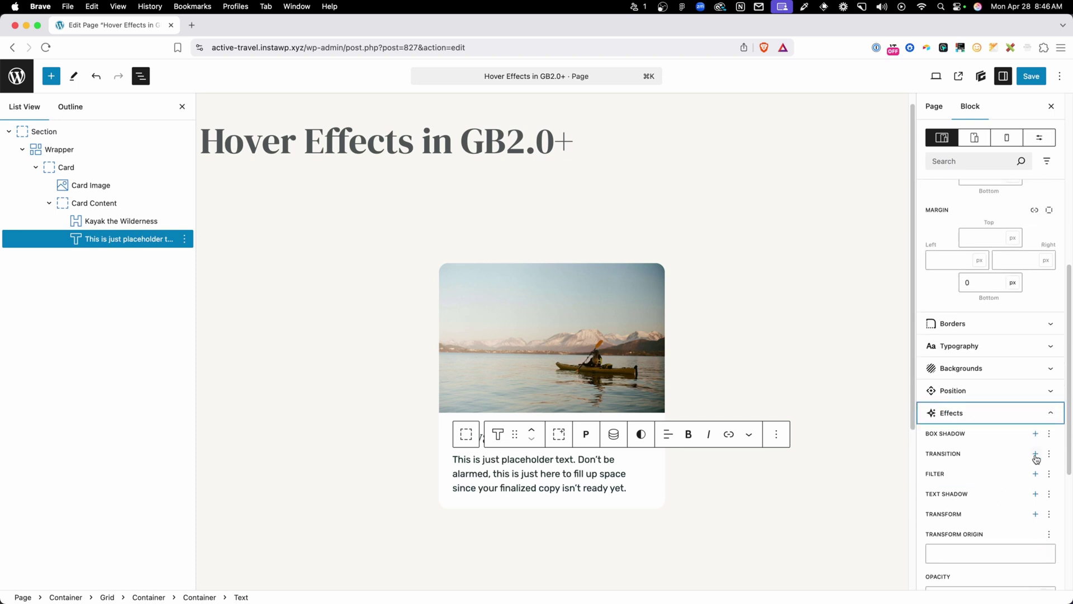
pyautogui.click(1036, 455)
pyautogui.click(944, 502)
pyautogui.write('25')
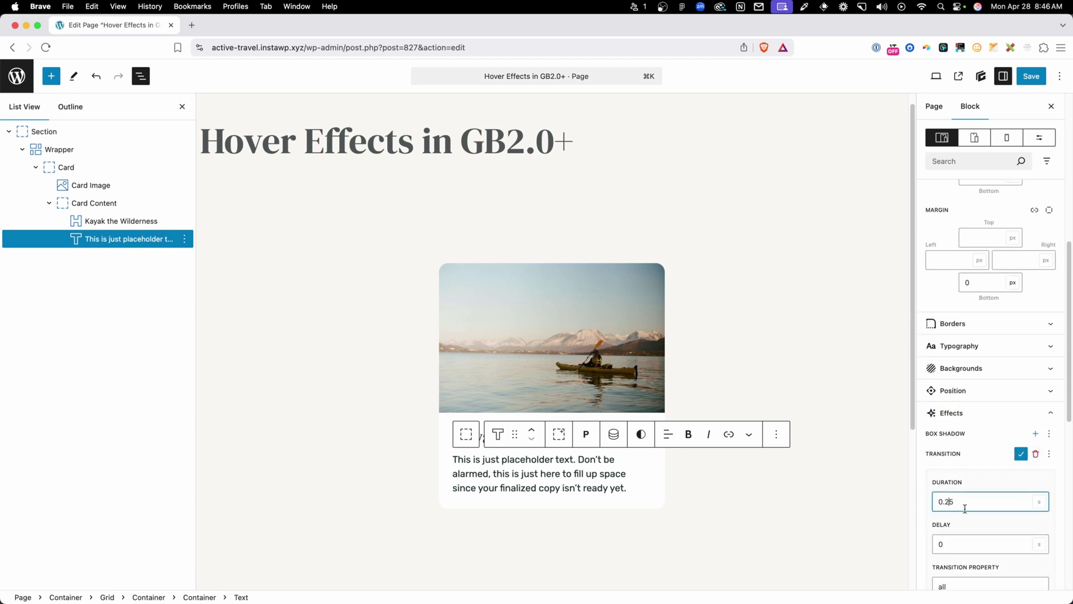
pyautogui.scroll(-4, 973, 497)
pyautogui.click(972, 428)
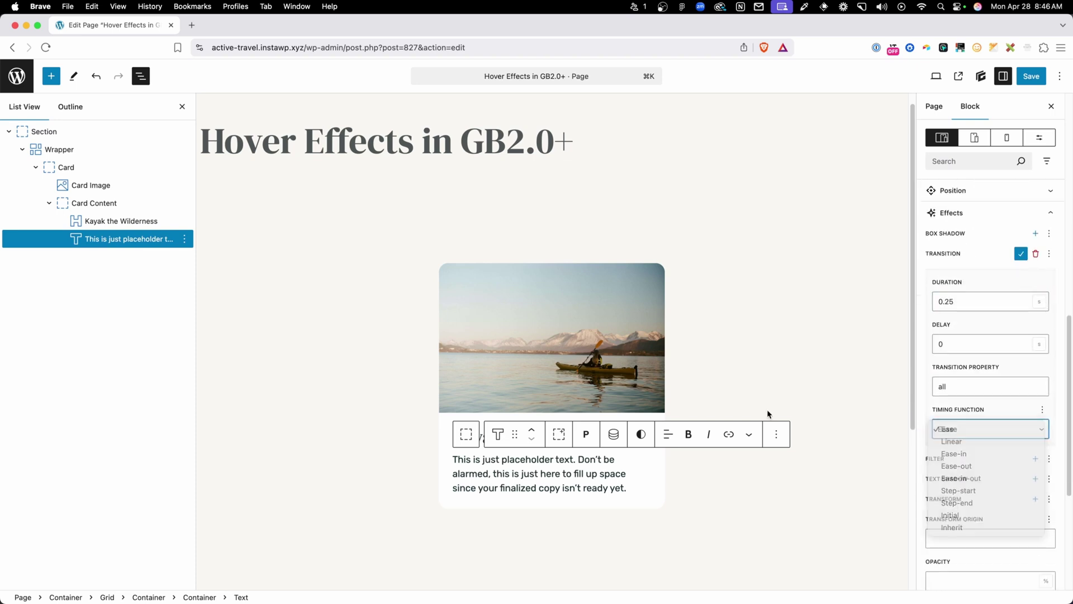
pyautogui.click(777, 362)
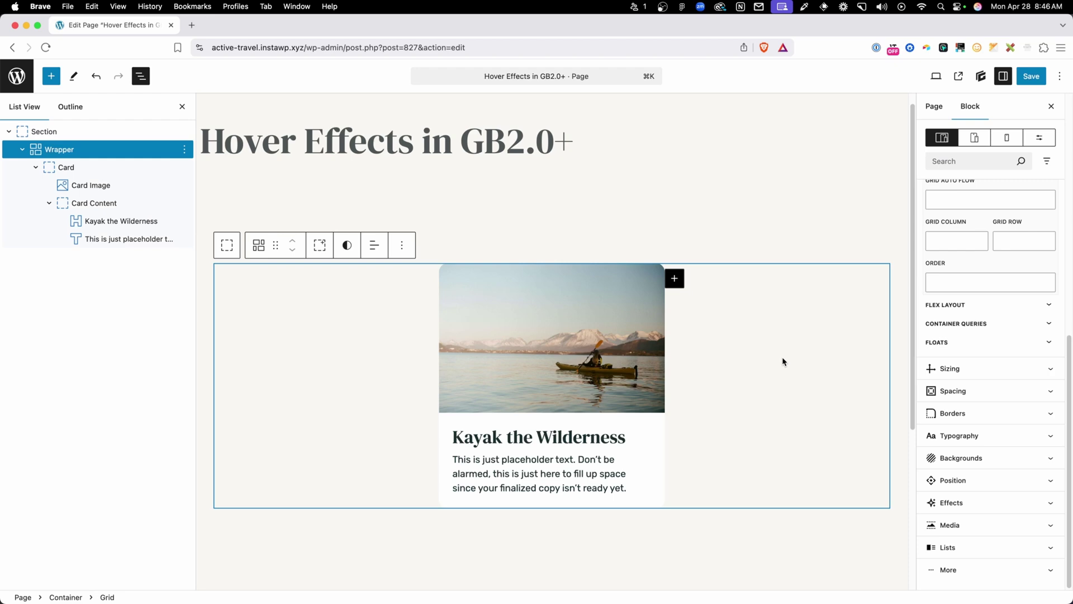